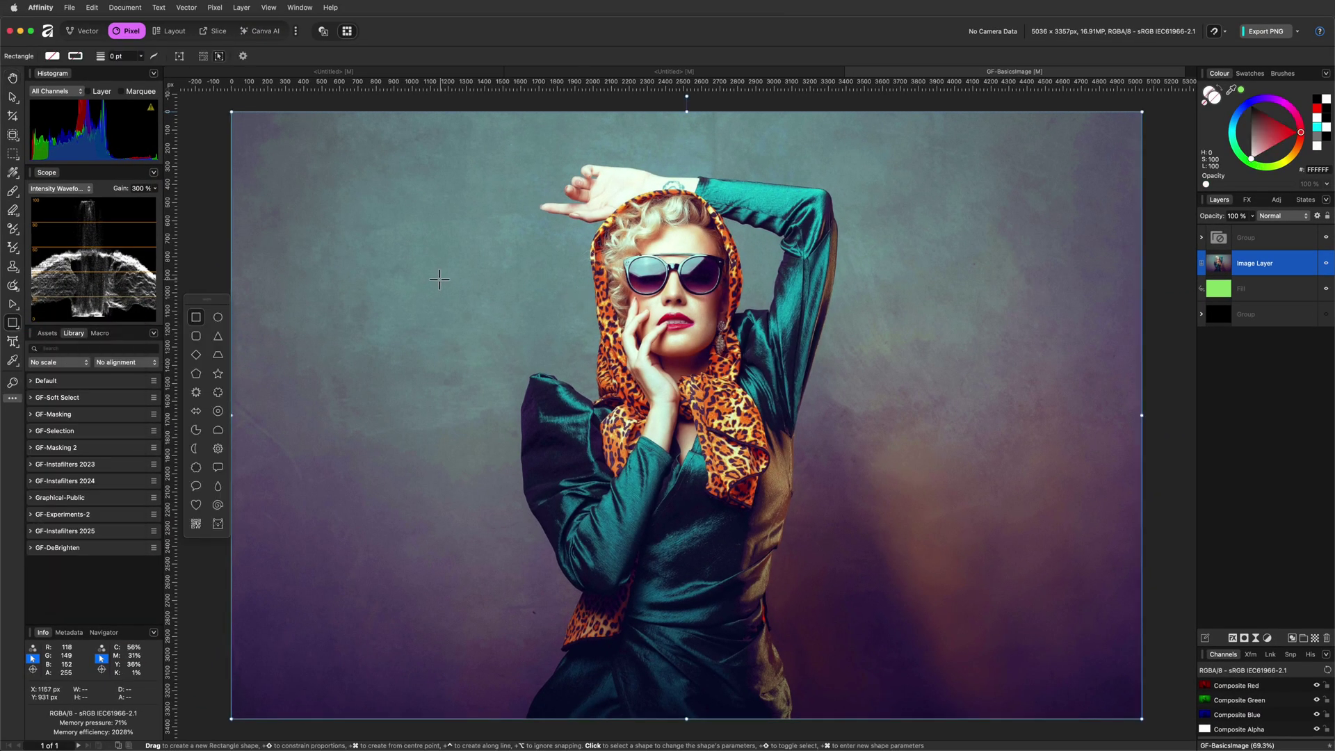
# Draw a white rectangle over the photo, place the photo inside it, and duplicate the rectangle.
pyautogui.moveTo(368, 212); pyautogui.dragTo(1020, 491)
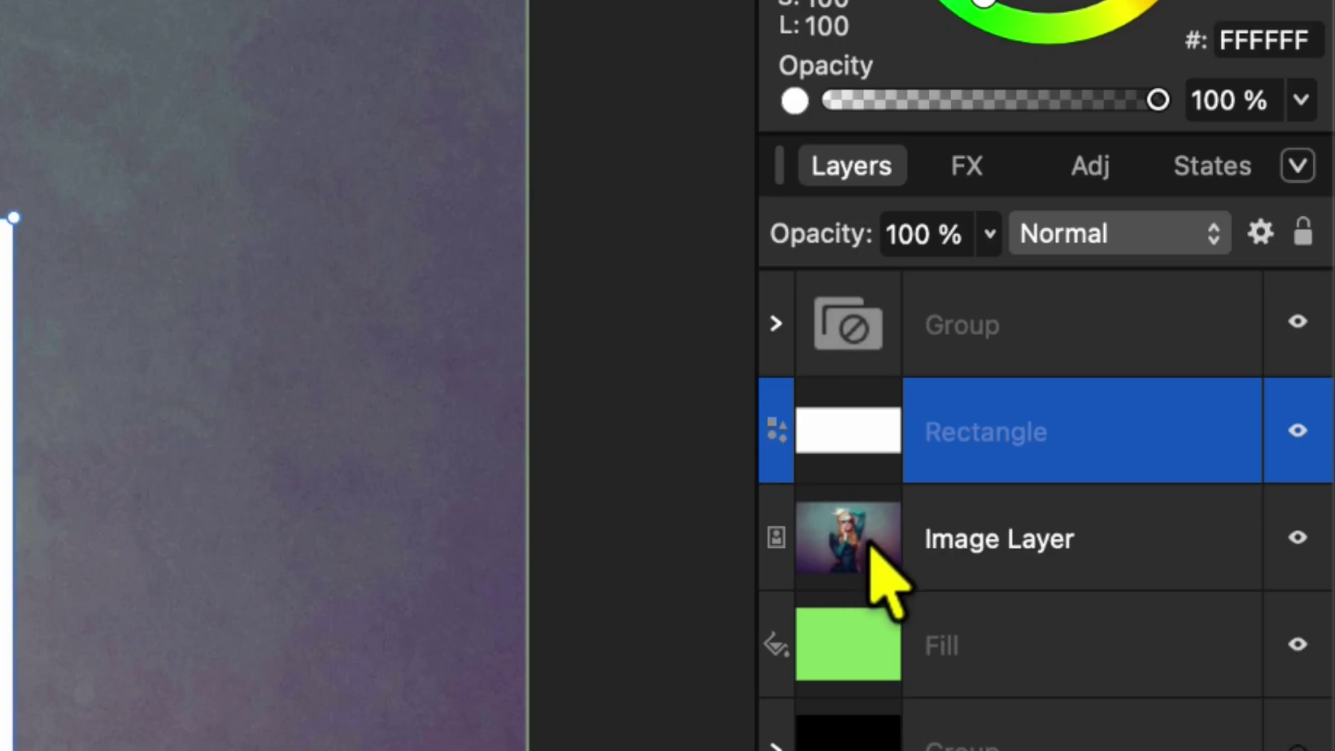
pyautogui.moveTo(871, 549); pyautogui.dragTo(1046, 446)
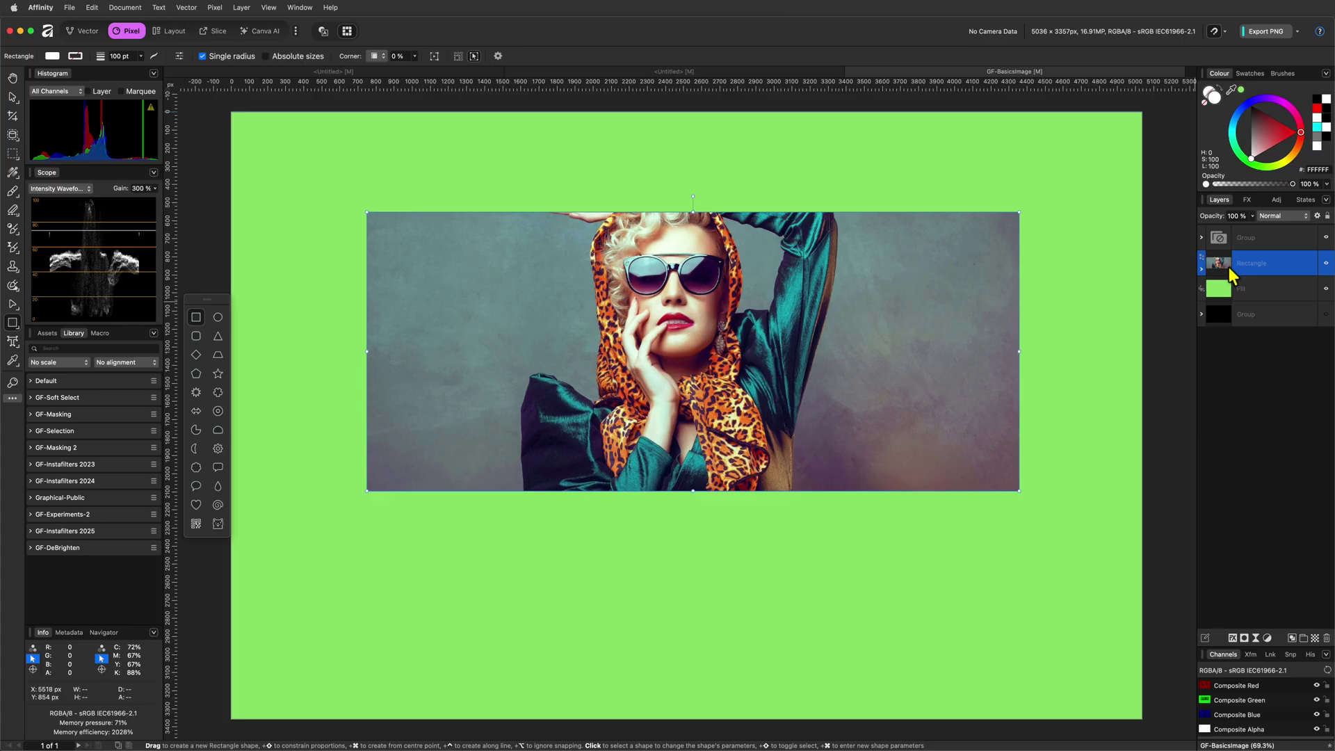
pyautogui.press('super+j')
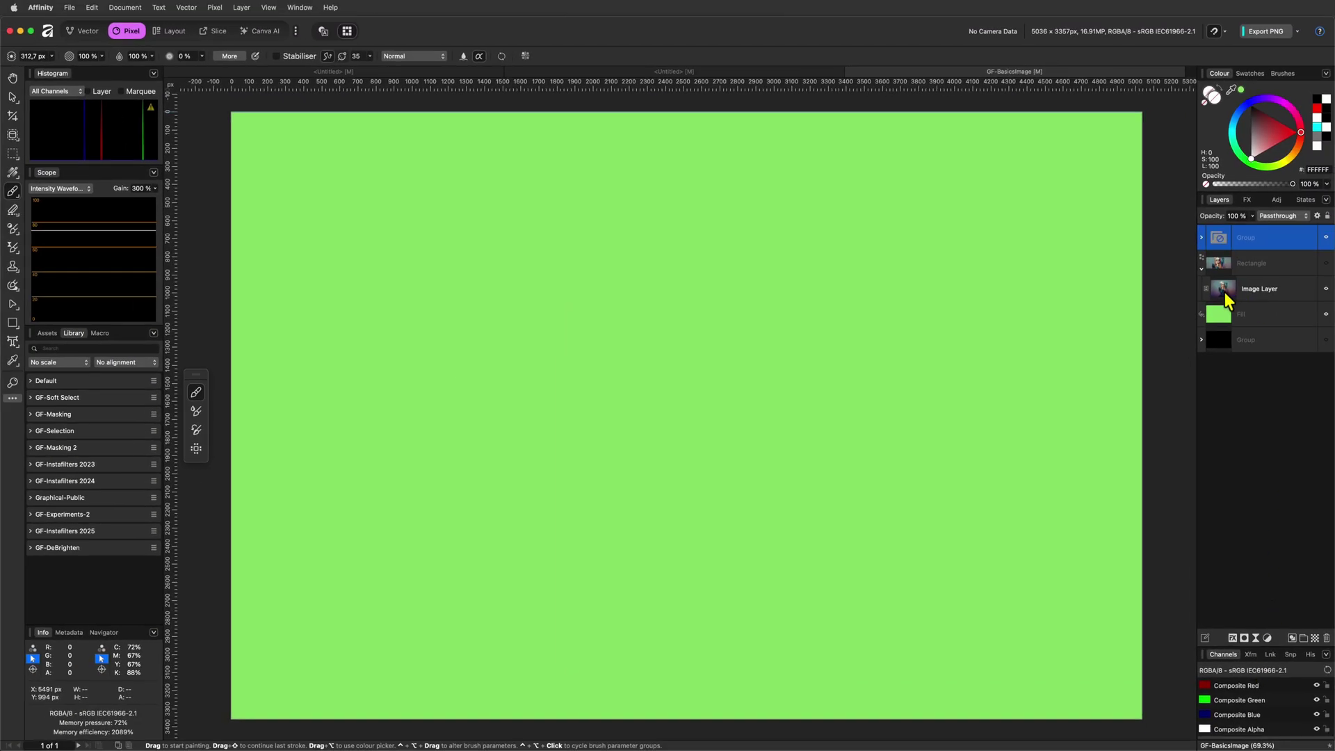
# Move the photo above the rectangle and paint white strokes over the face on a new pixel layer.
pyautogui.moveTo(1226, 295); pyautogui.dragTo(1264, 267)
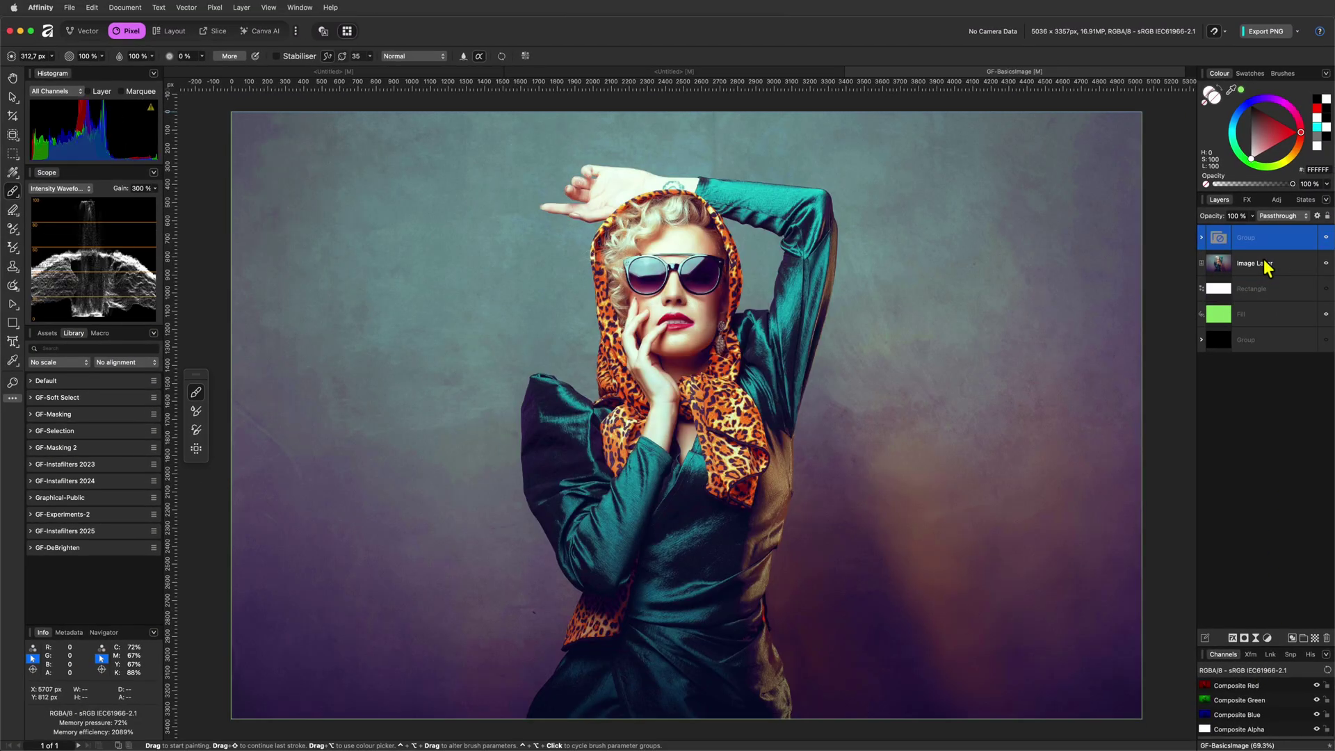
pyautogui.click(1265, 268)
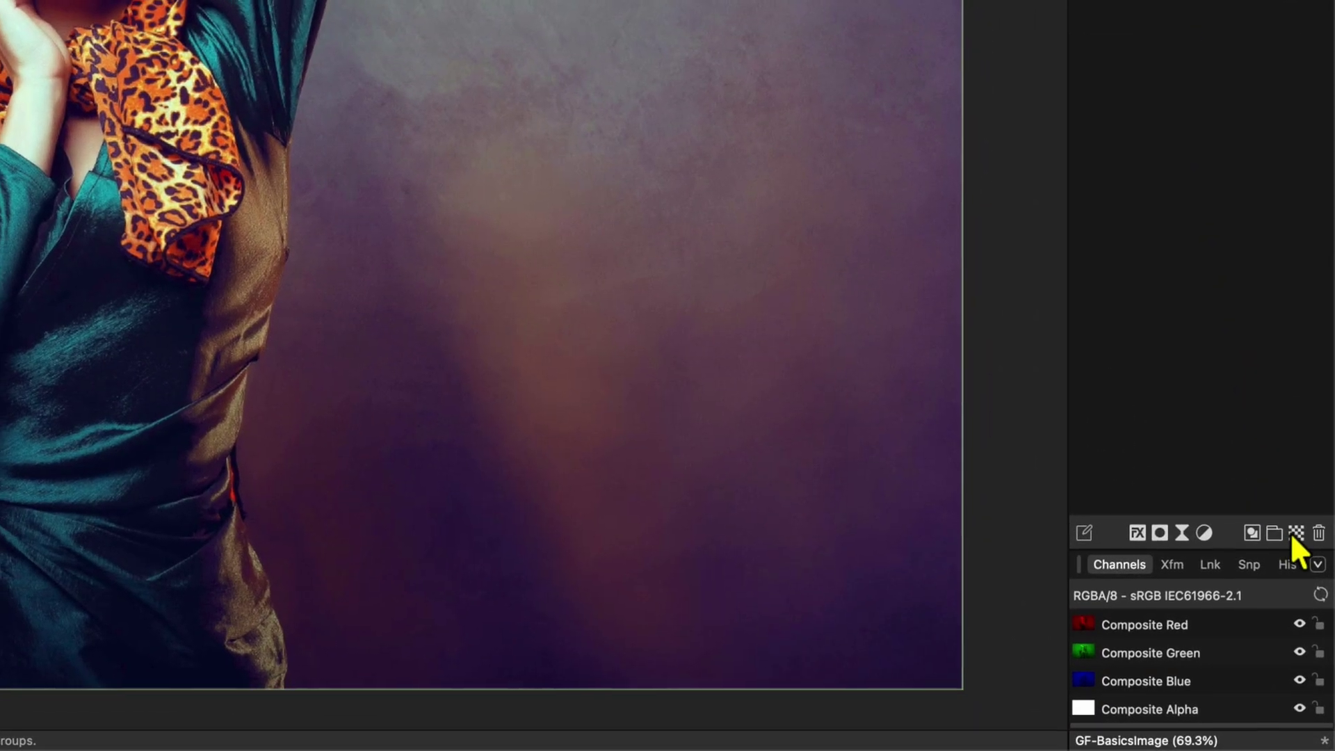
pyautogui.click(1296, 533)
pyautogui.moveTo(518, 351)
pyautogui.mouseDown()
pyautogui.moveTo(630, 285)
pyautogui.moveTo(685, 389)
pyautogui.moveTo(754, 337)
pyautogui.moveTo(805, 384)
pyautogui.mouseUp()
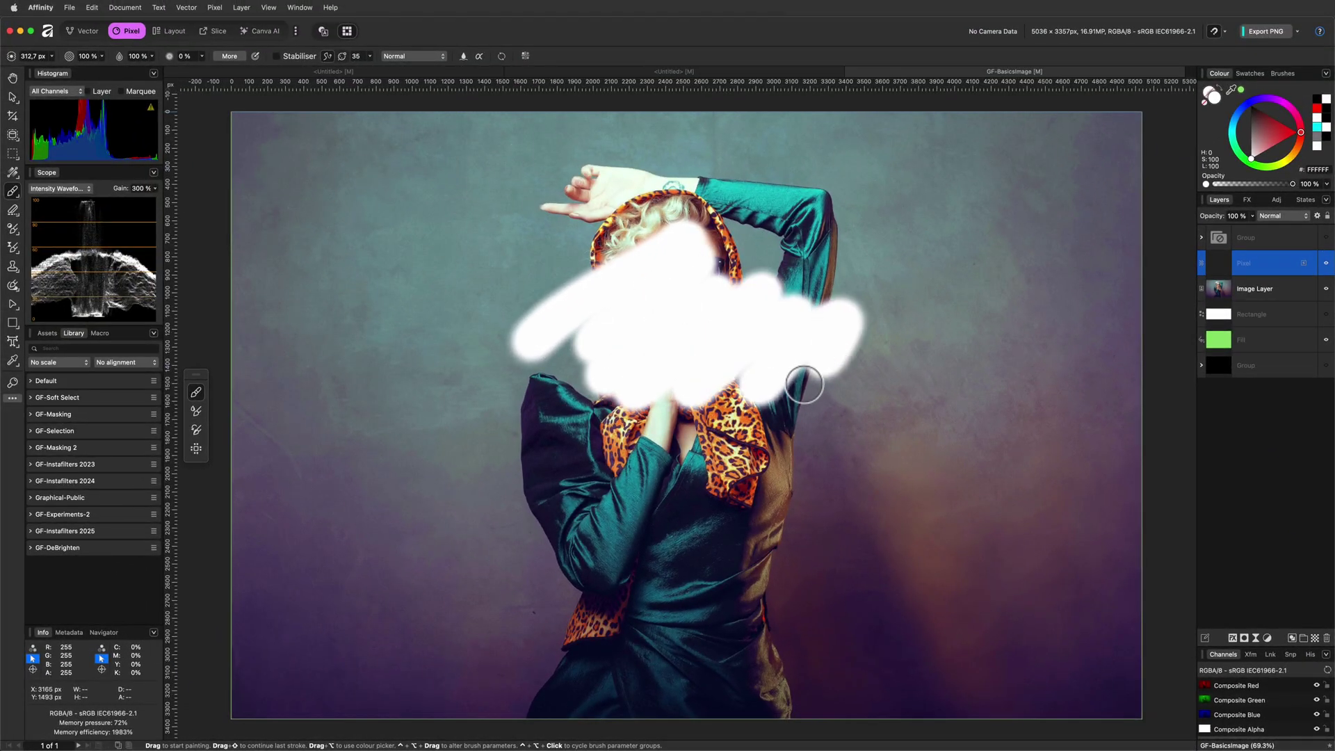
# Clip the photo to the painted strokes and preview fading its opacity.
pyautogui.moveTo(1221, 290); pyautogui.dragTo(1246, 267)
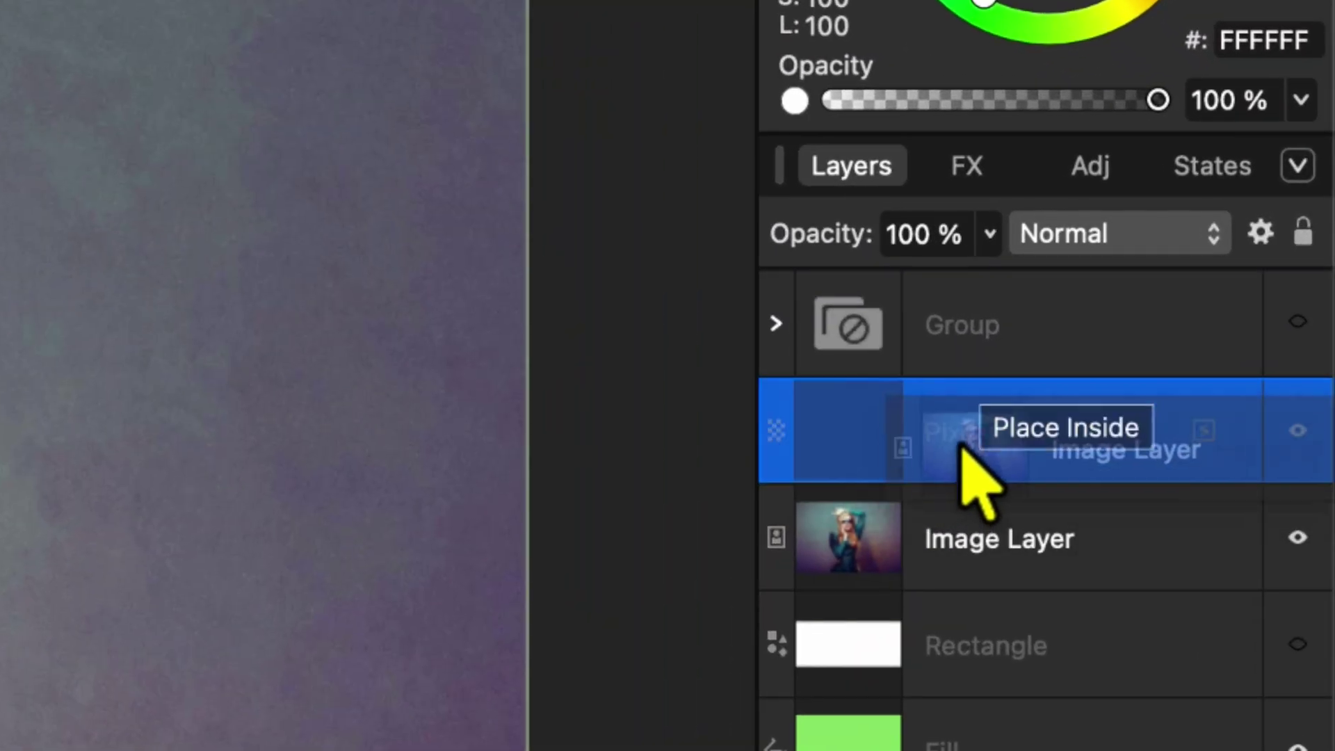
pyautogui.moveTo(962, 448); pyautogui.dragTo(973, 433)
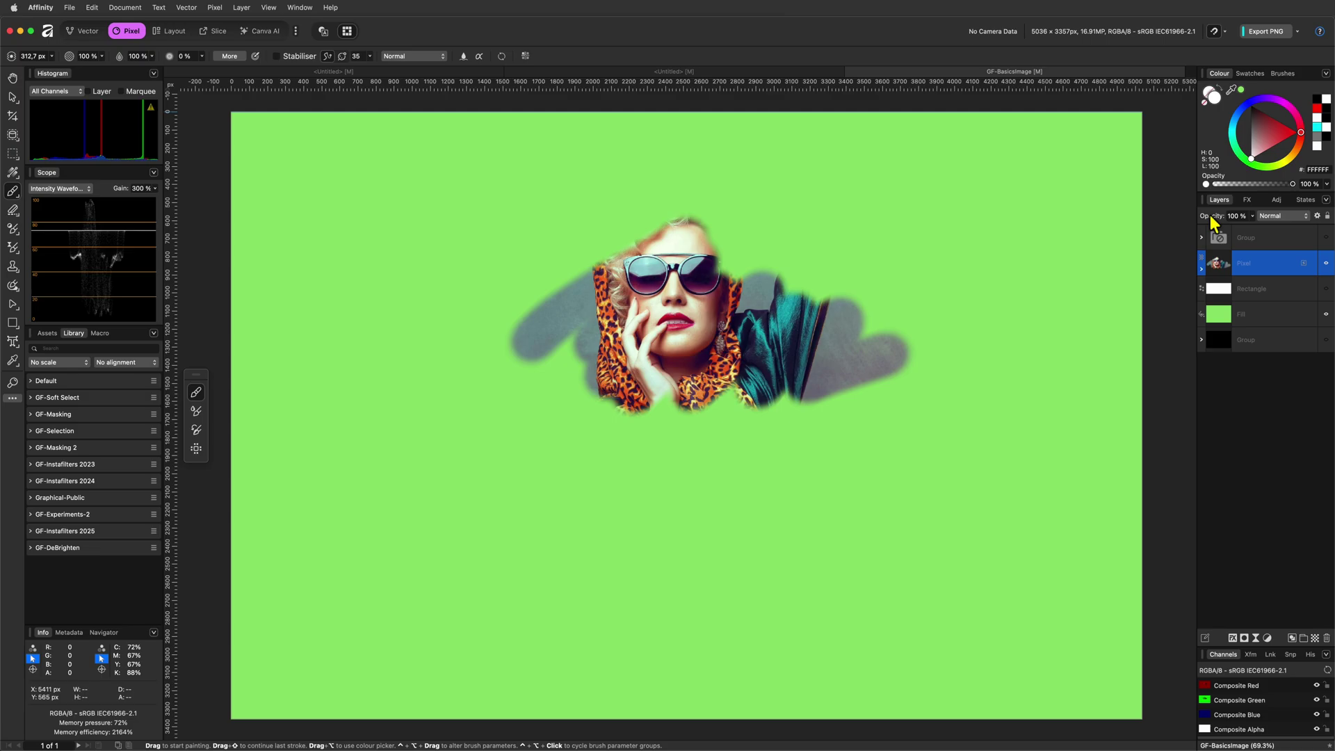
pyautogui.moveTo(1212, 223)
pyautogui.mouseDown()
pyautogui.moveTo(1198, 221)
pyautogui.moveTo(1221, 226)
pyautogui.mouseUp()
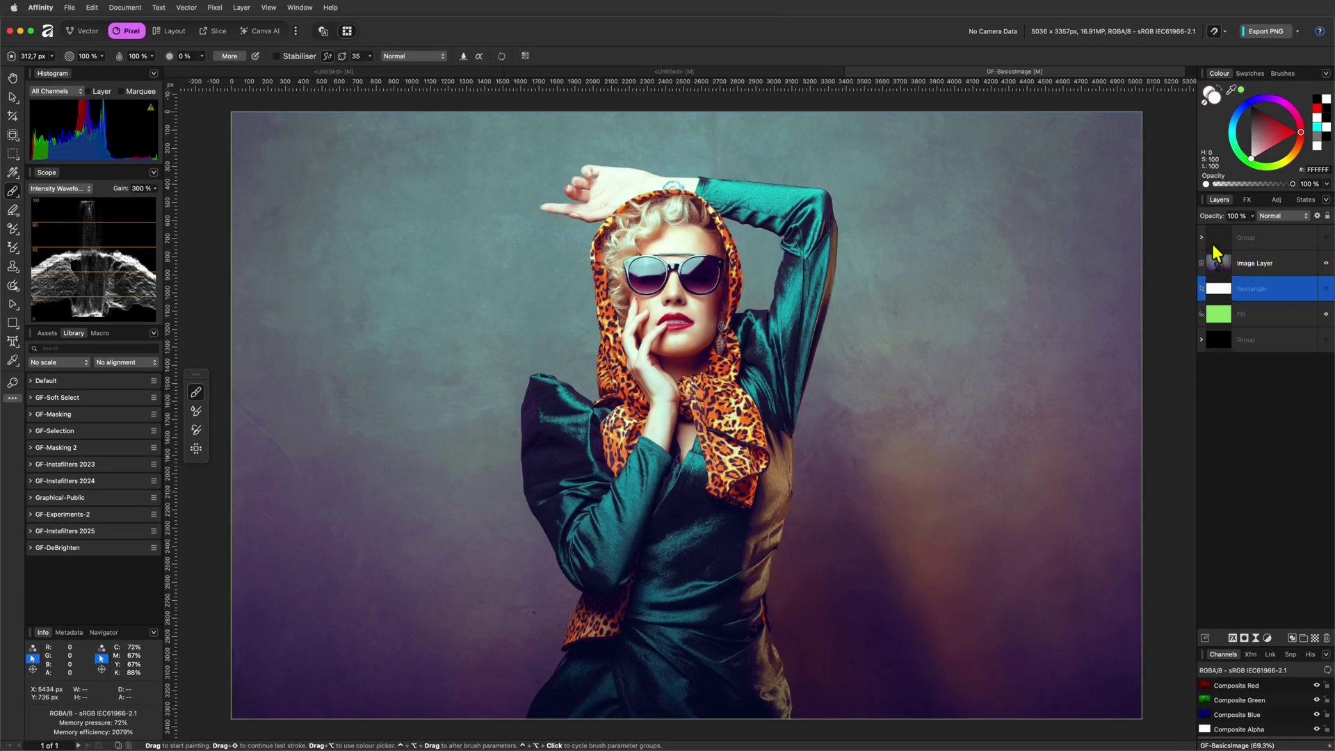
# Paste the fire image, place the portrait inside it, and reorder the fire layer.
pyautogui.press('super+v')
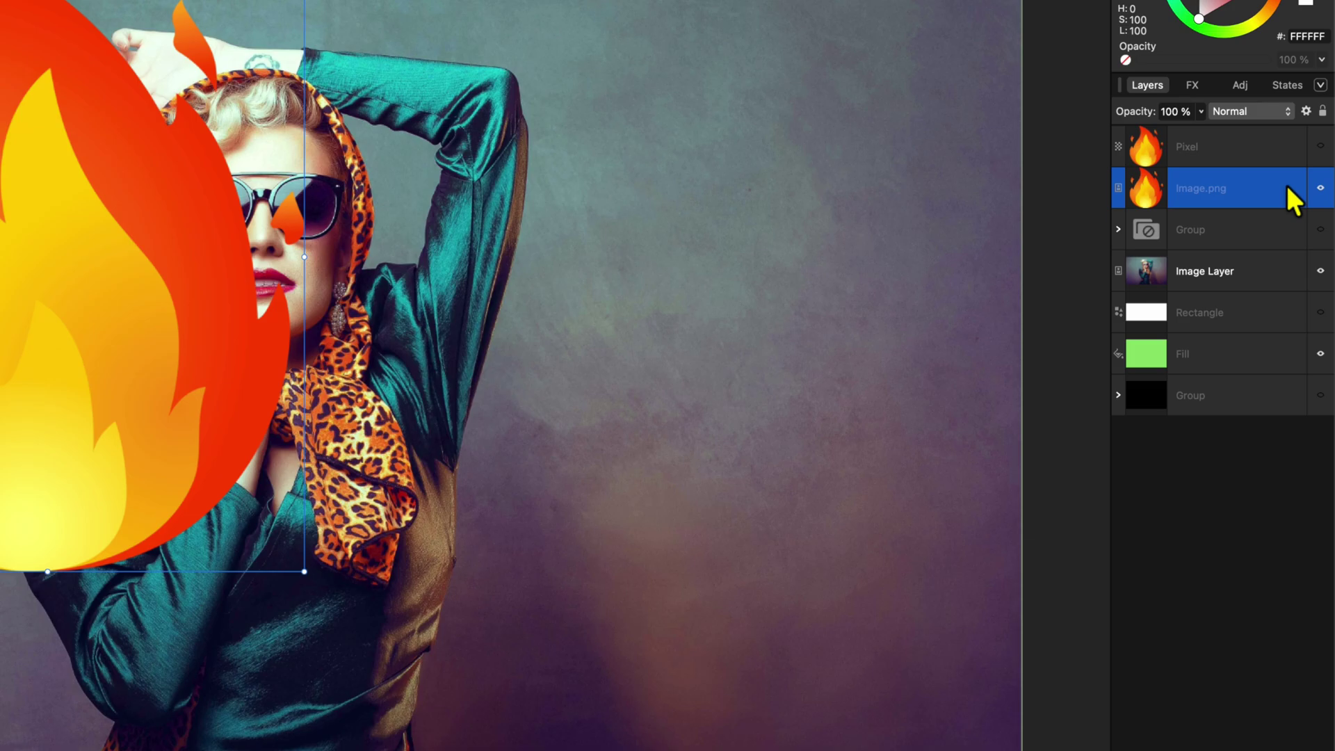
pyautogui.click(1170, 269)
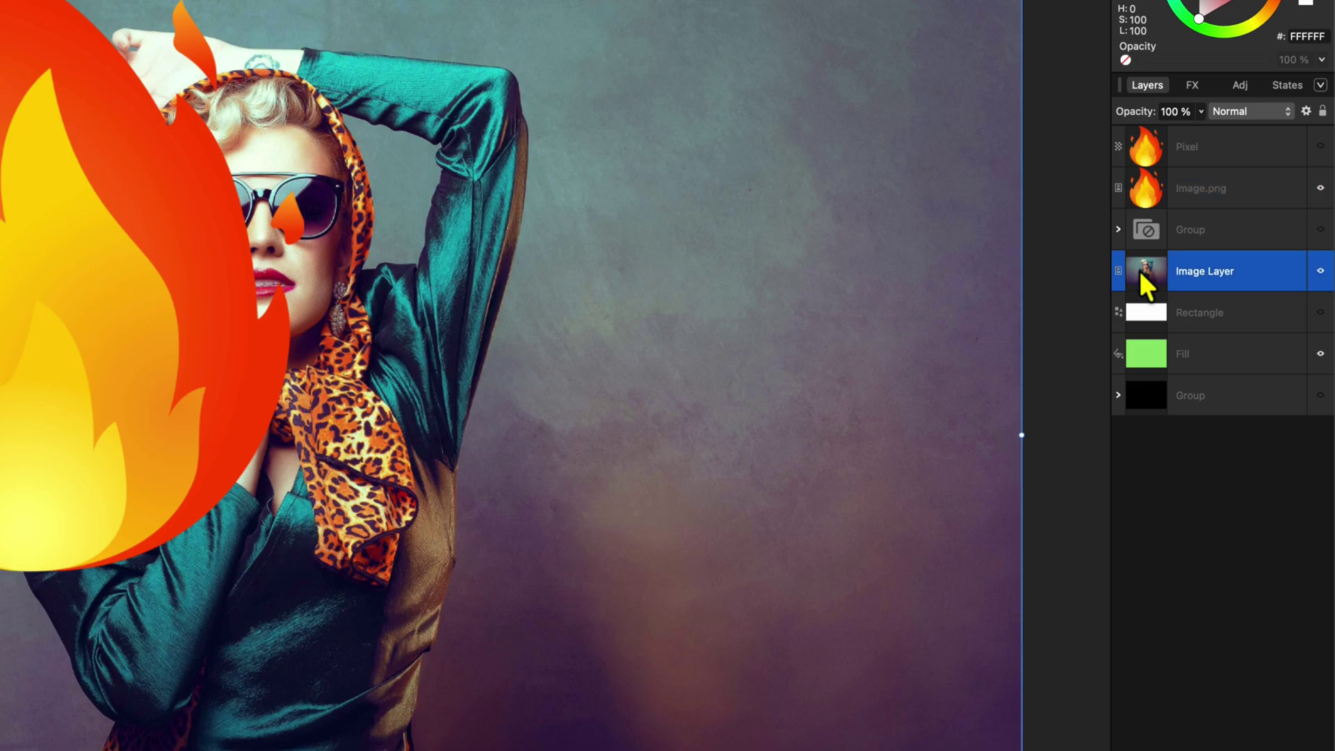
pyautogui.moveTo(1141, 270); pyautogui.dragTo(1216, 190)
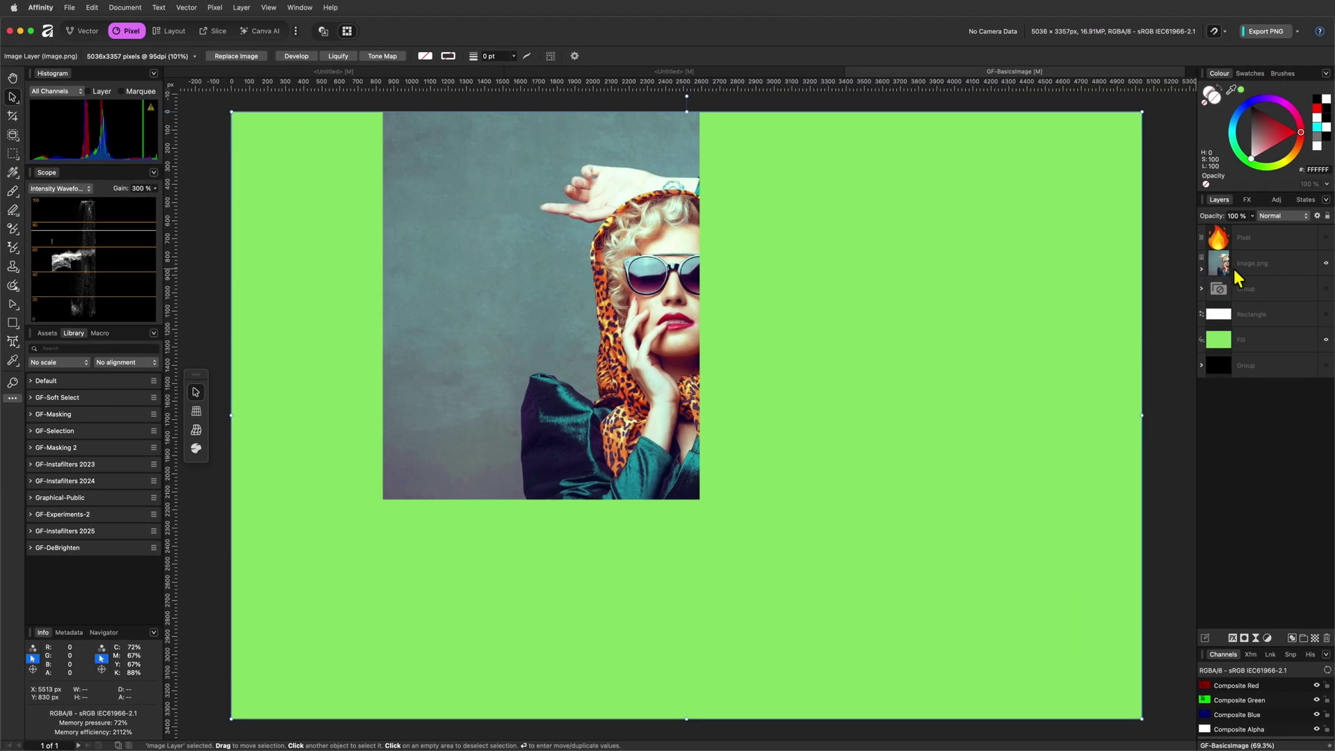
pyautogui.moveTo(1227, 267); pyautogui.dragTo(1246, 304)
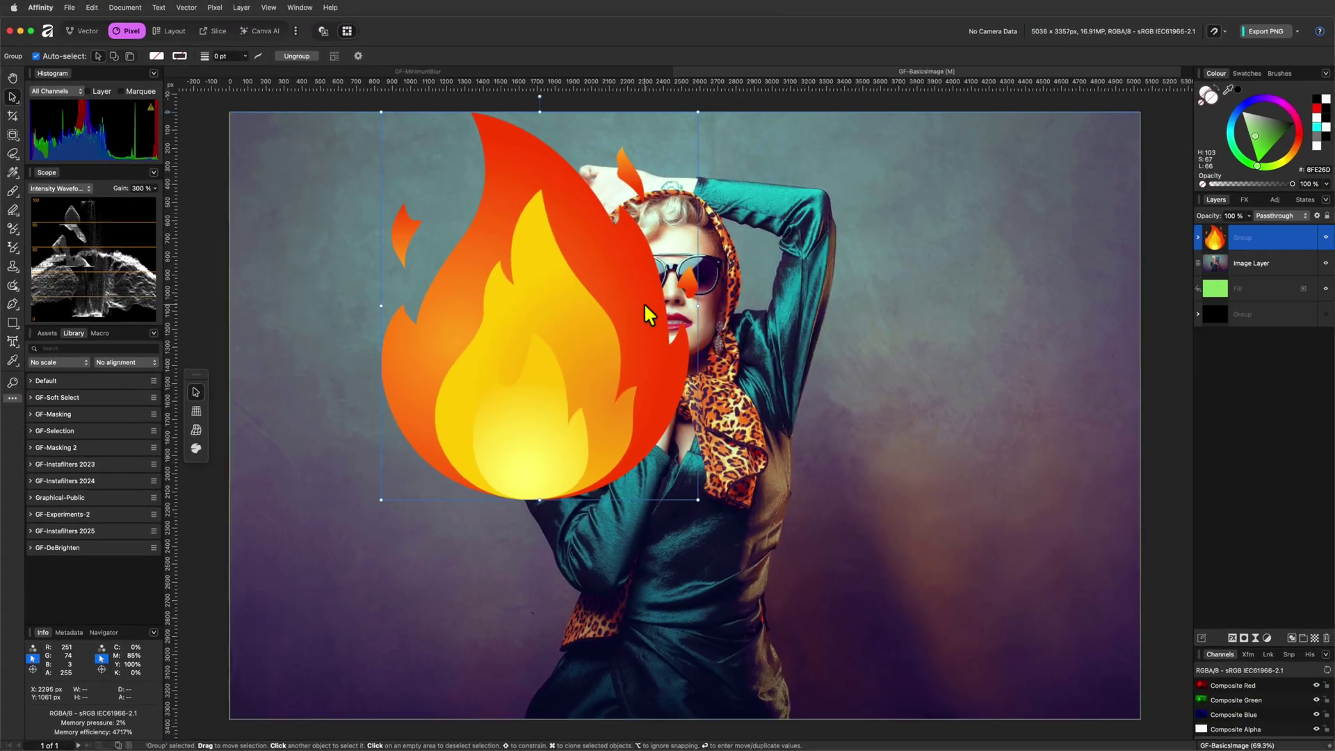
# Rasterise the fire group and clip the portrait inside the rasterised flame.
pyautogui.rightClick(1215, 237)
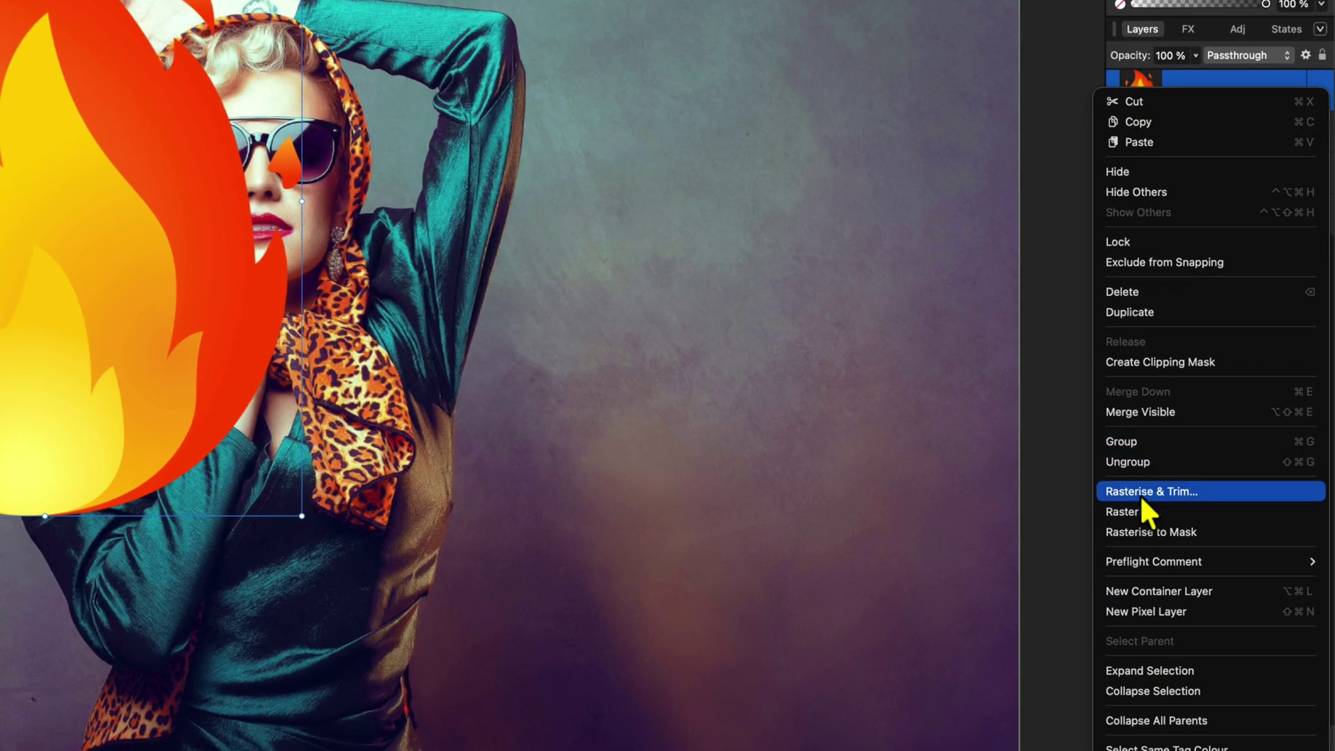
pyautogui.click(1144, 510)
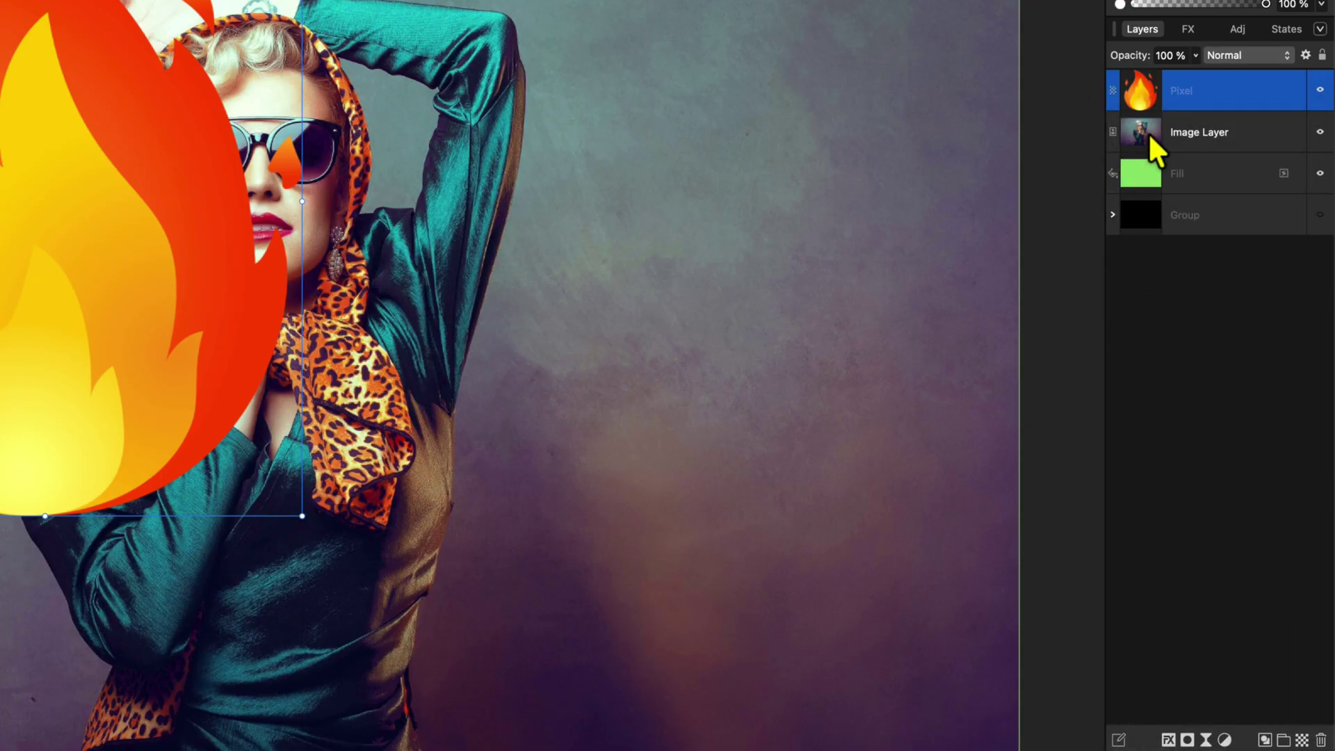
pyautogui.moveTo(1148, 132); pyautogui.dragTo(1206, 92)
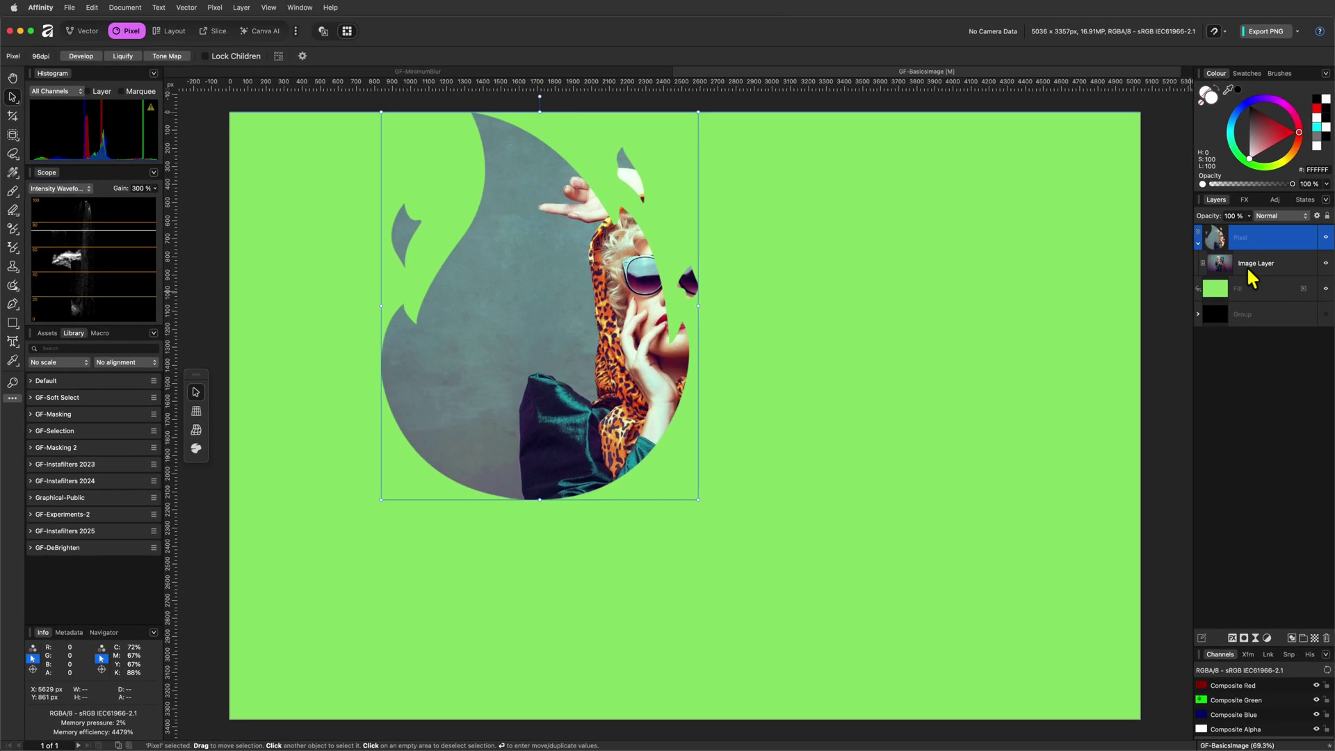
# Hide the flame portrait, use a circle as a rectangle's mask, then hide the masked circle layers.
pyautogui.click(1325, 238)
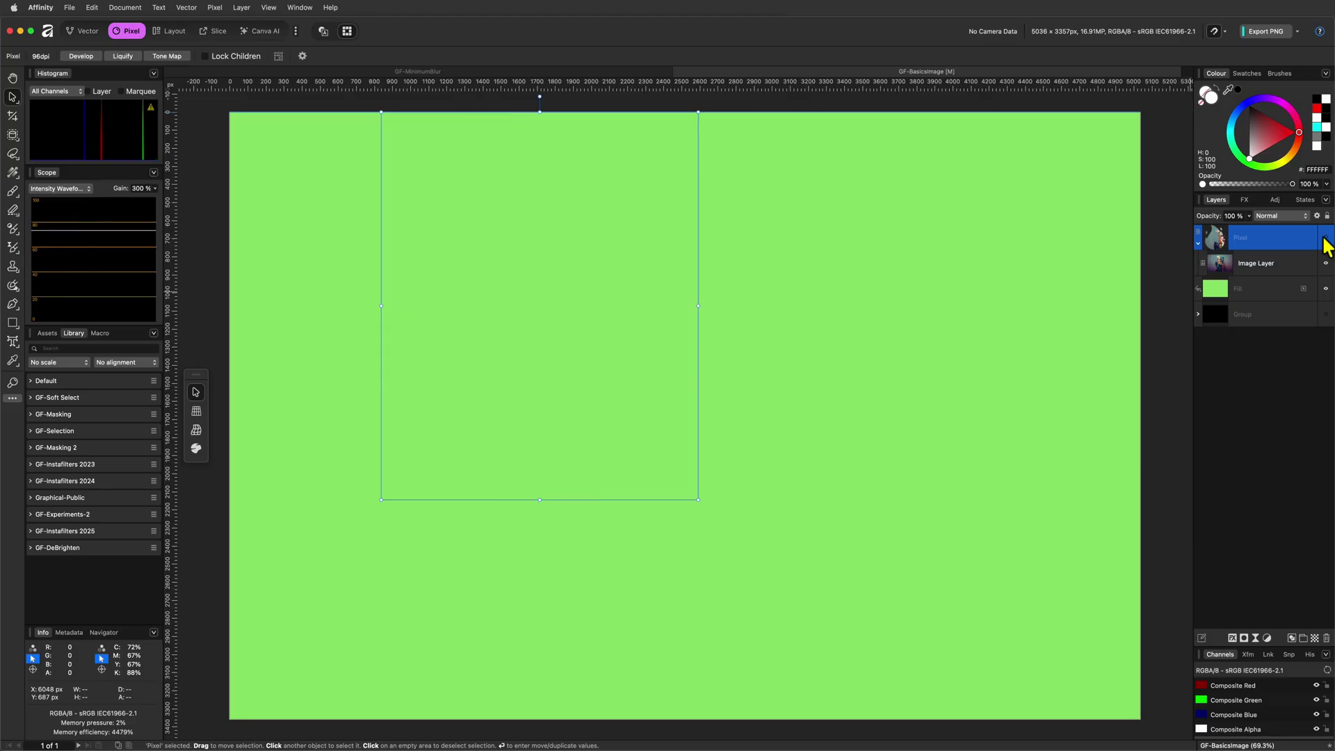
pyautogui.press('super+d')
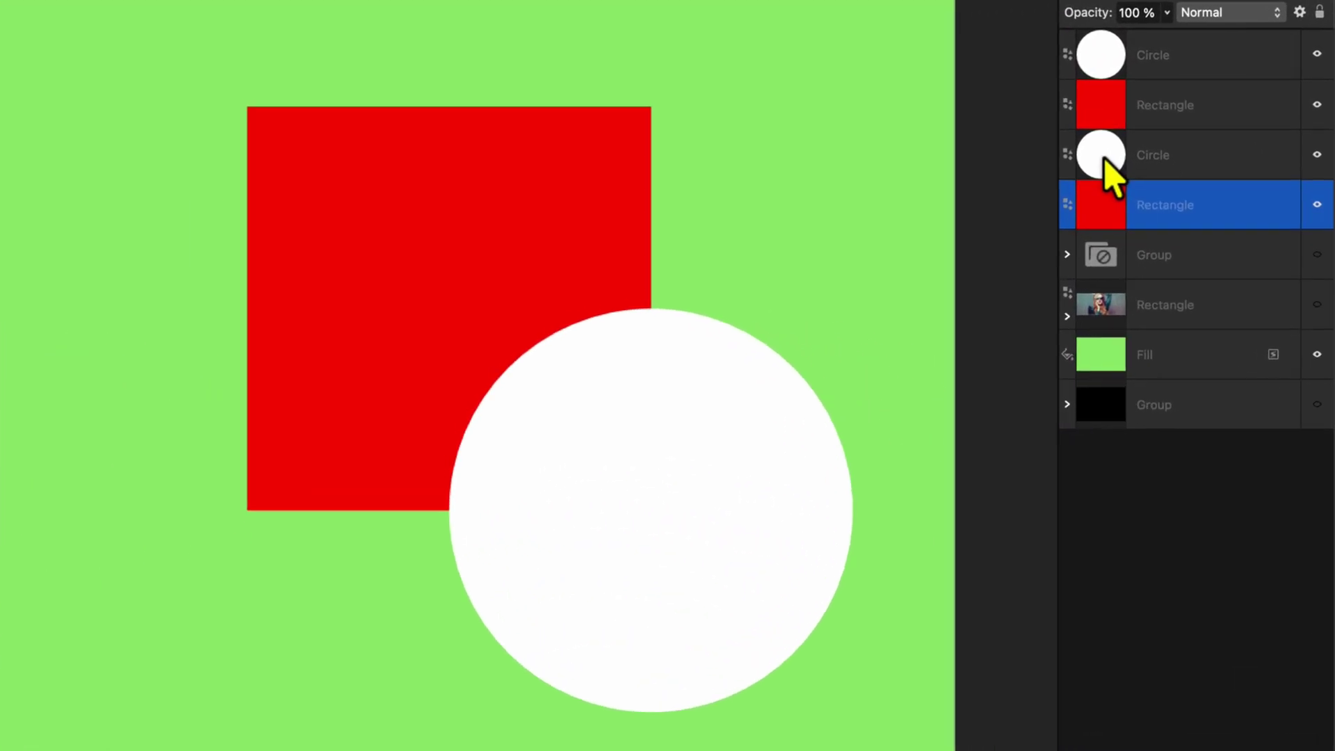
pyautogui.moveTo(1213, 286); pyautogui.dragTo(1214, 311)
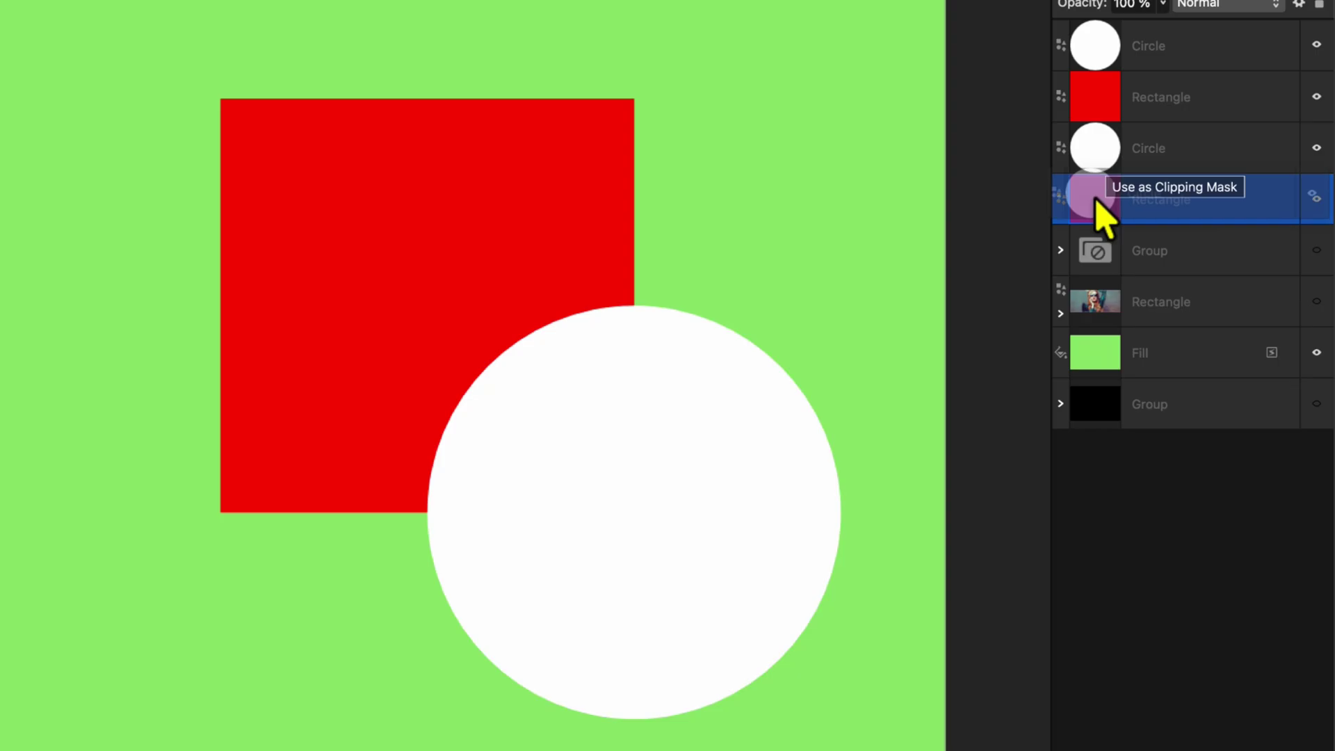
pyautogui.moveTo(1096, 200); pyautogui.dragTo(1102, 208)
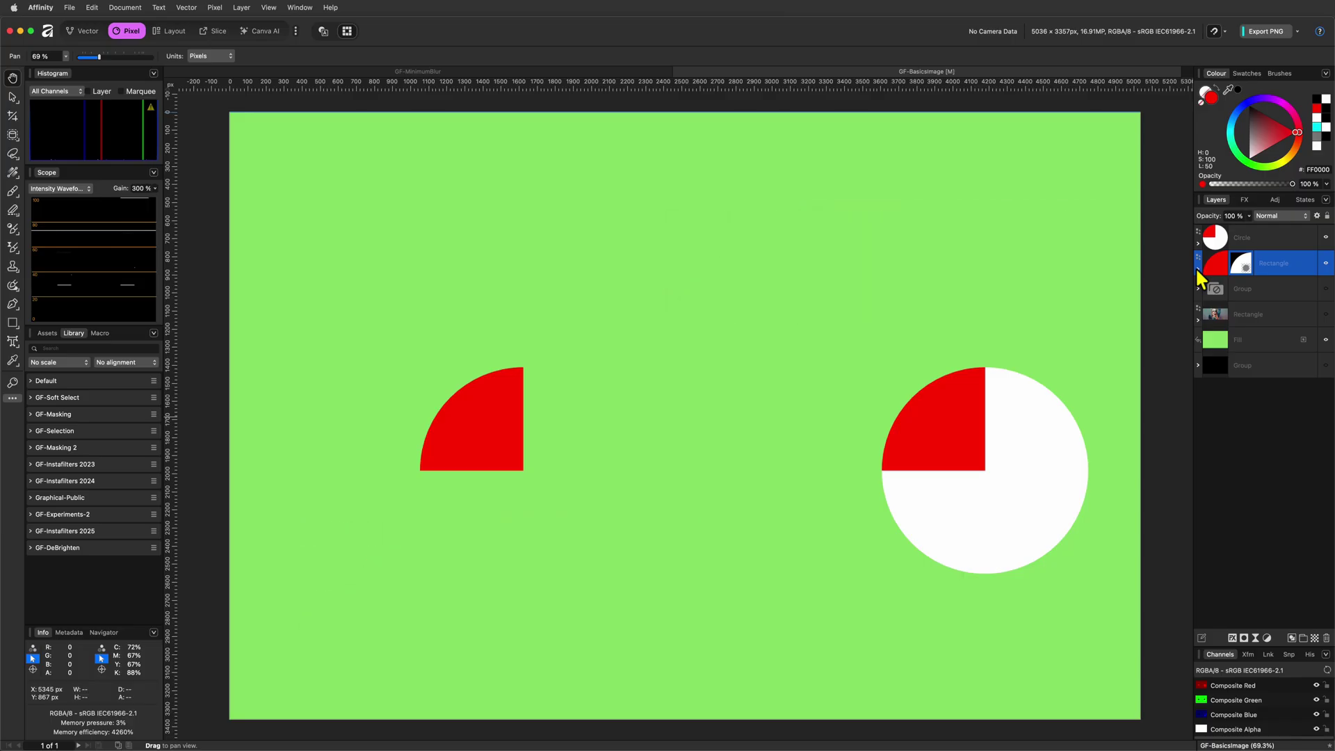
pyautogui.click(1326, 263)
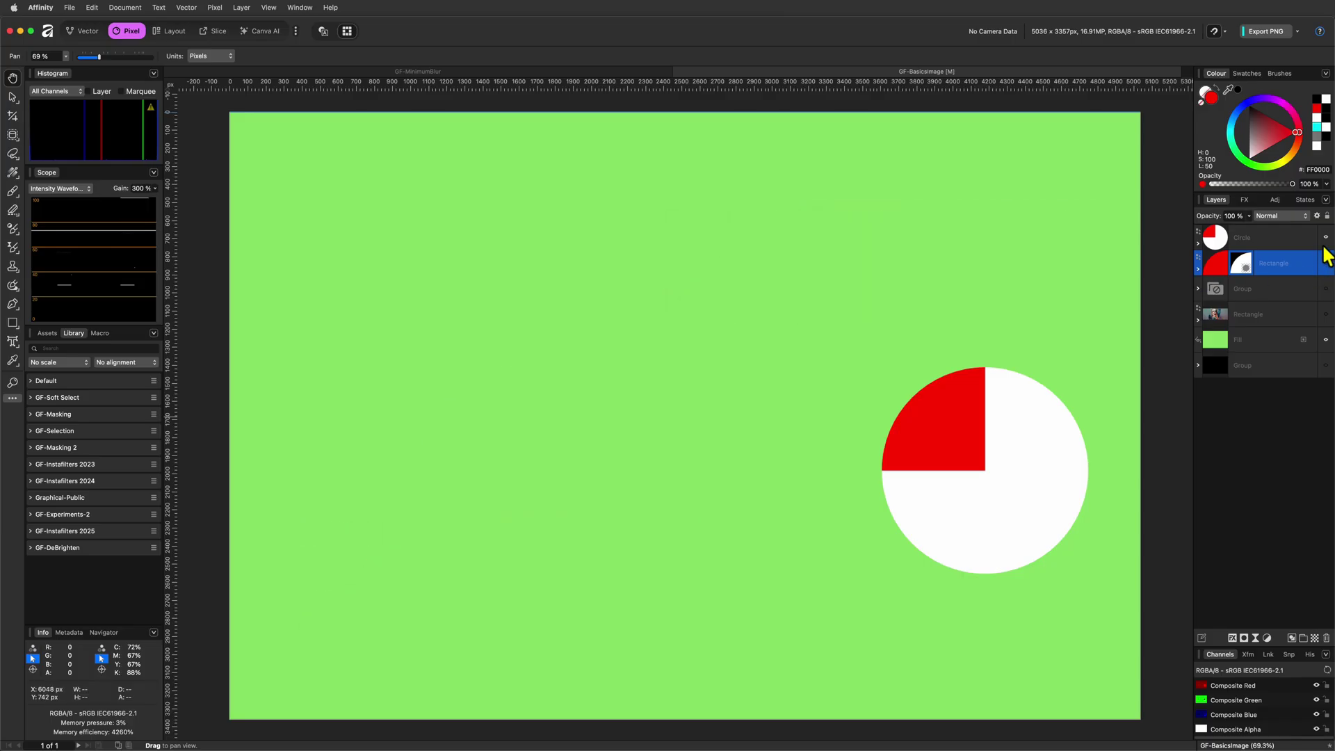
pyautogui.click(1326, 237)
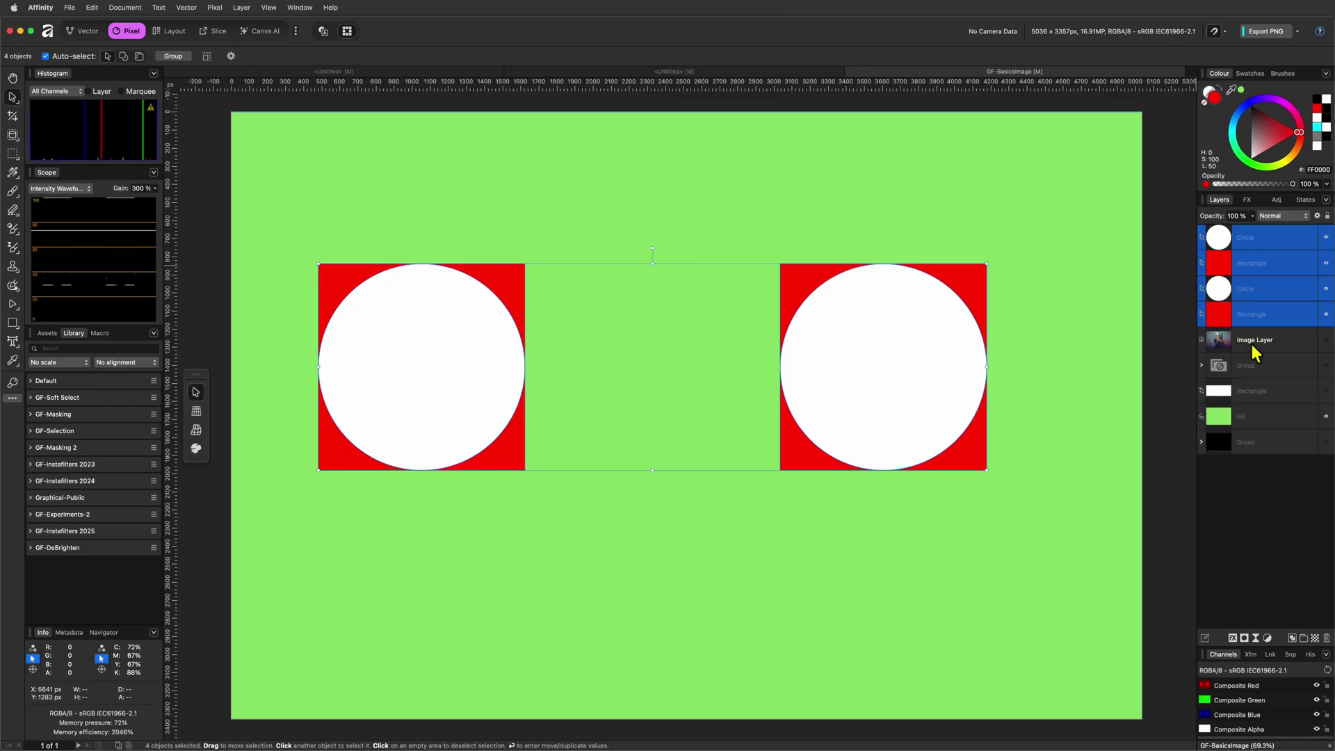
# Clip the red rectangle inside one of the circle layers.
pyautogui.click(1218, 296)
pyautogui.moveTo(1218, 320); pyautogui.dragTo(1218, 267)
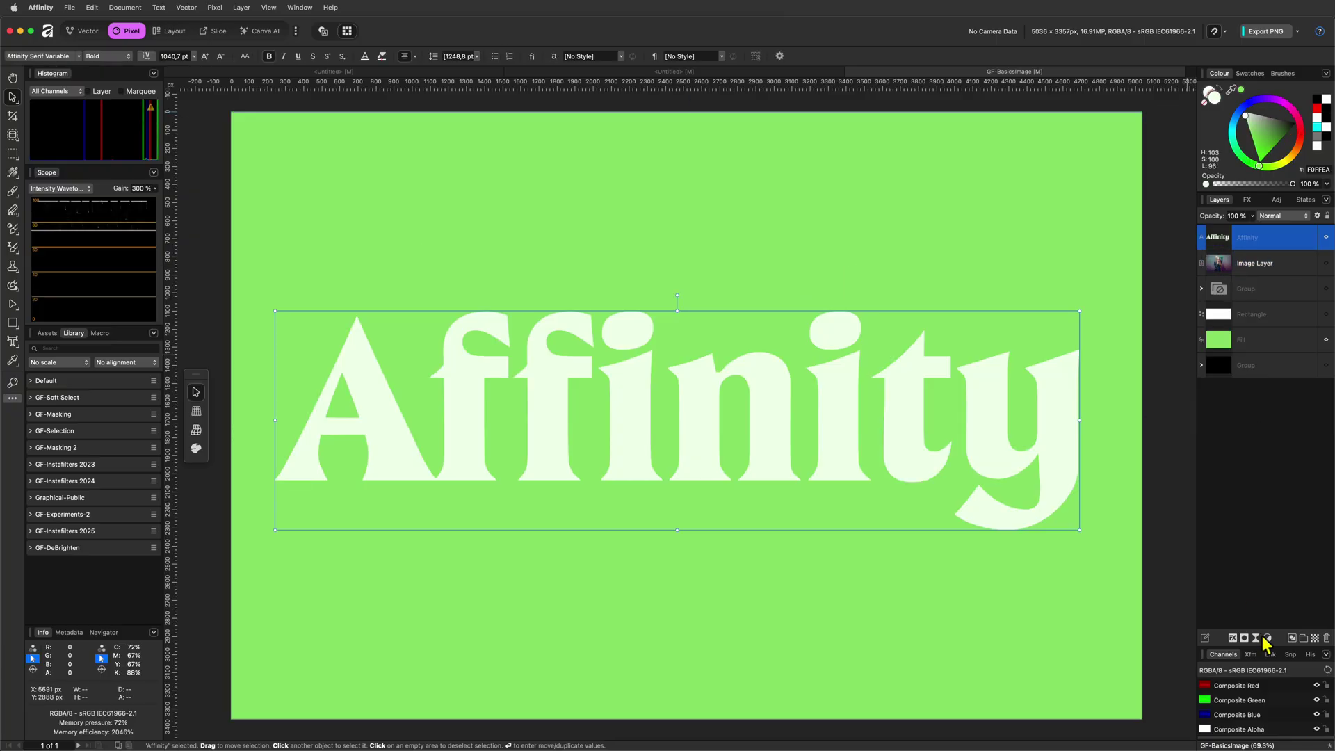
# Add a Recolour adjustment at -60% lightness and place it inside the Affinity text.
pyautogui.click(1265, 639)
pyautogui.click(1267, 682)
pyautogui.moveTo(1026, 298); pyautogui.dragTo(982, 299)
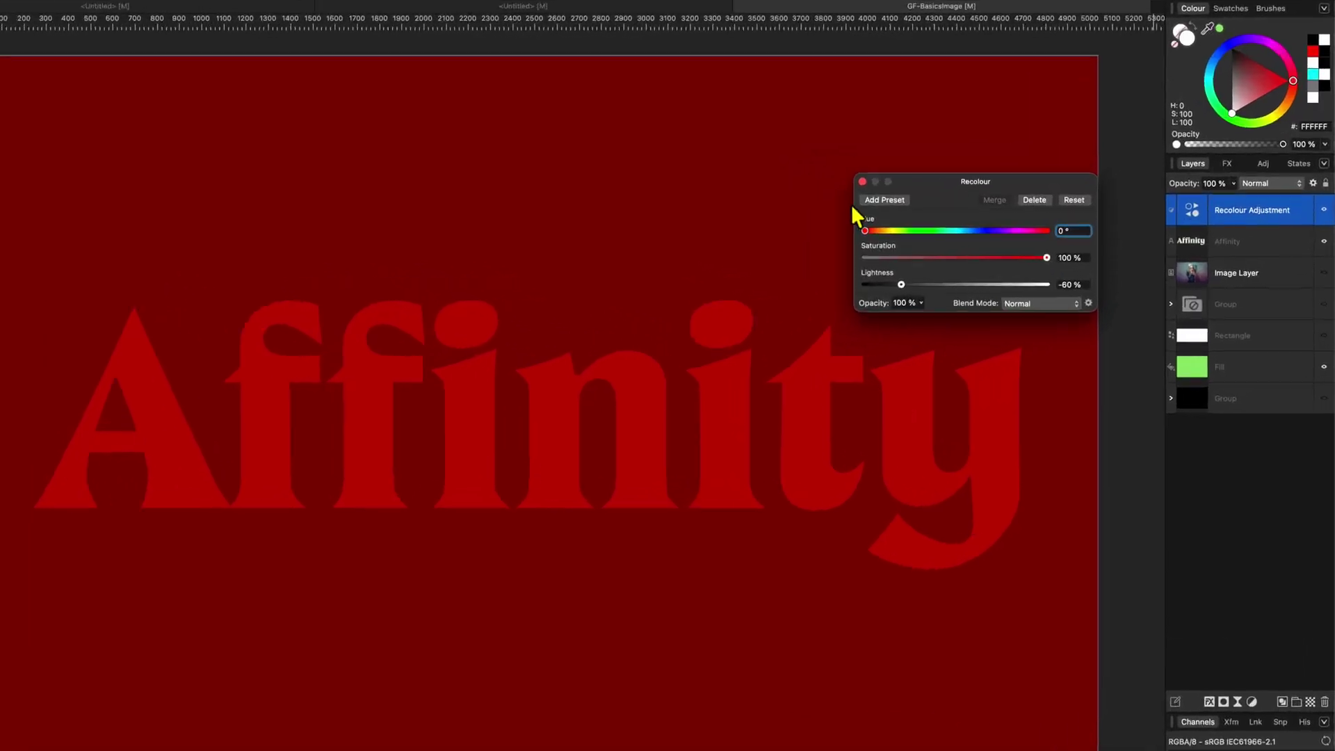
pyautogui.click(950, 214)
pyautogui.moveTo(1098, 175)
pyautogui.mouseDown()
pyautogui.moveTo(1101, 143)
pyautogui.moveTo(1193, 148)
pyautogui.moveTo(1120, 187)
pyautogui.moveTo(1100, 173)
pyautogui.mouseUp()
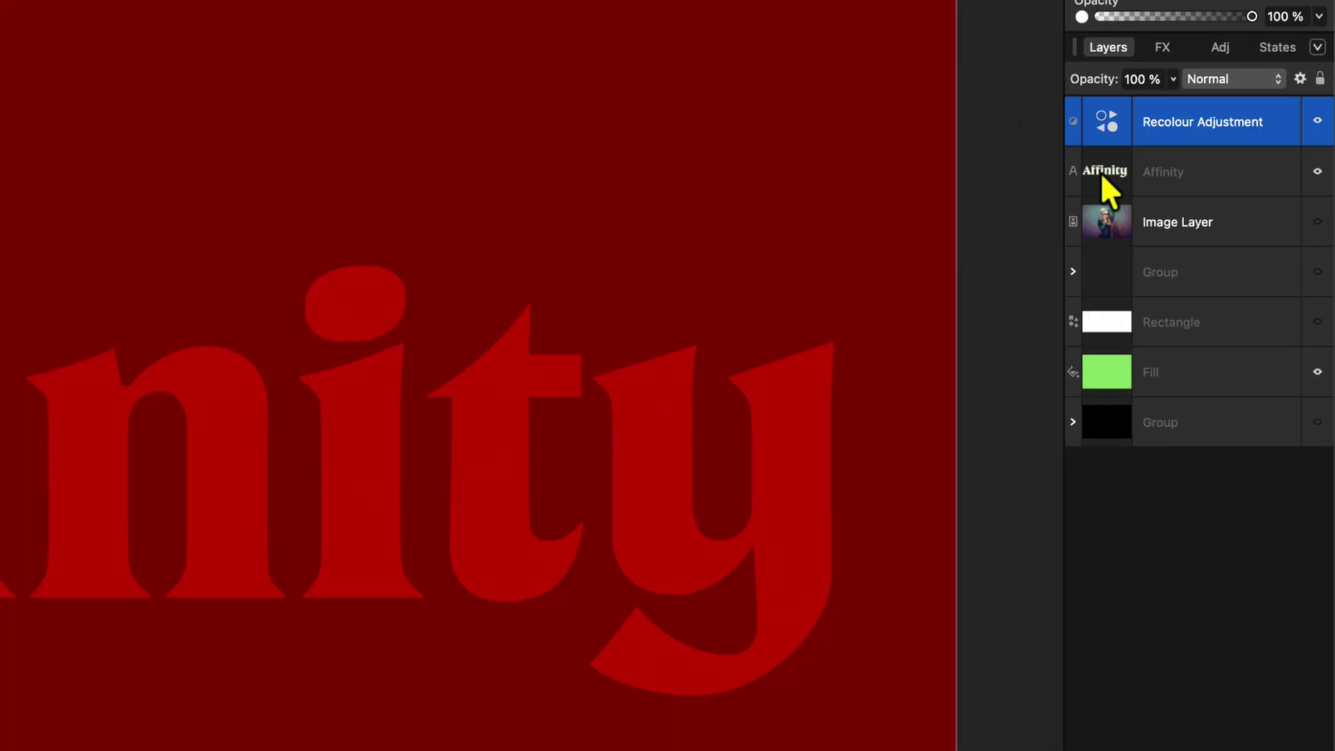
pyautogui.moveTo(1105, 124); pyautogui.dragTo(1214, 168)
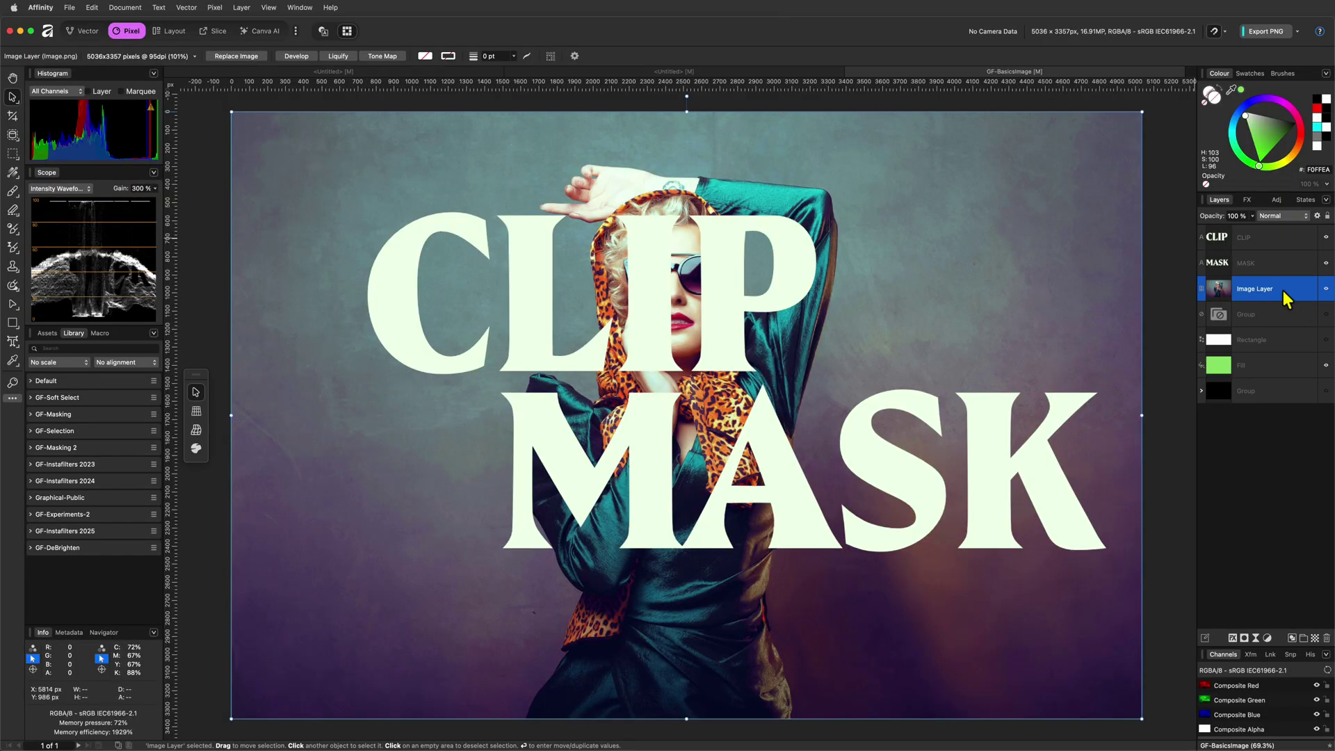
# Duplicate the portrait, place the copy inside CLIP, and use the MASK text as its mask.
pyautogui.press('super+j')
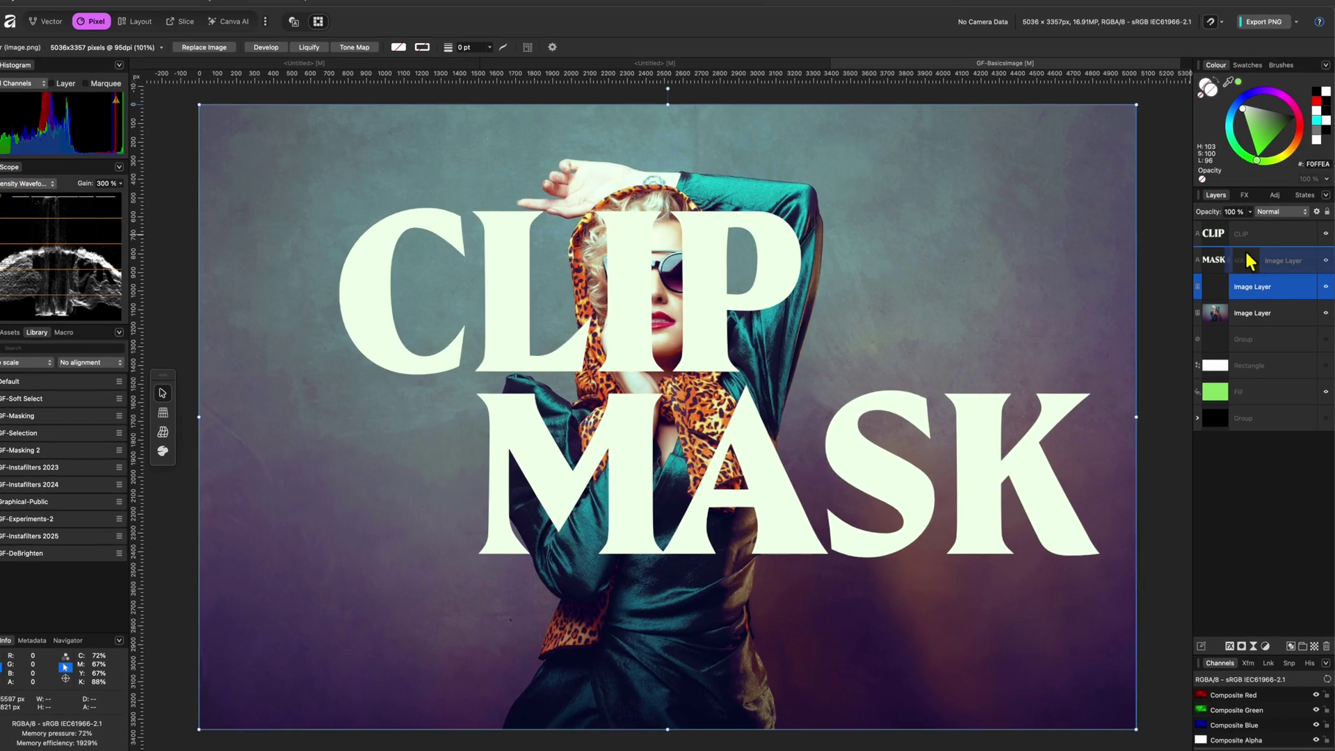
pyautogui.moveTo(1287, 292); pyautogui.dragTo(1257, 245)
pyautogui.moveTo(1211, 170); pyautogui.dragTo(1211, 168)
pyautogui.moveTo(1159, 215); pyautogui.dragTo(1158, 254)
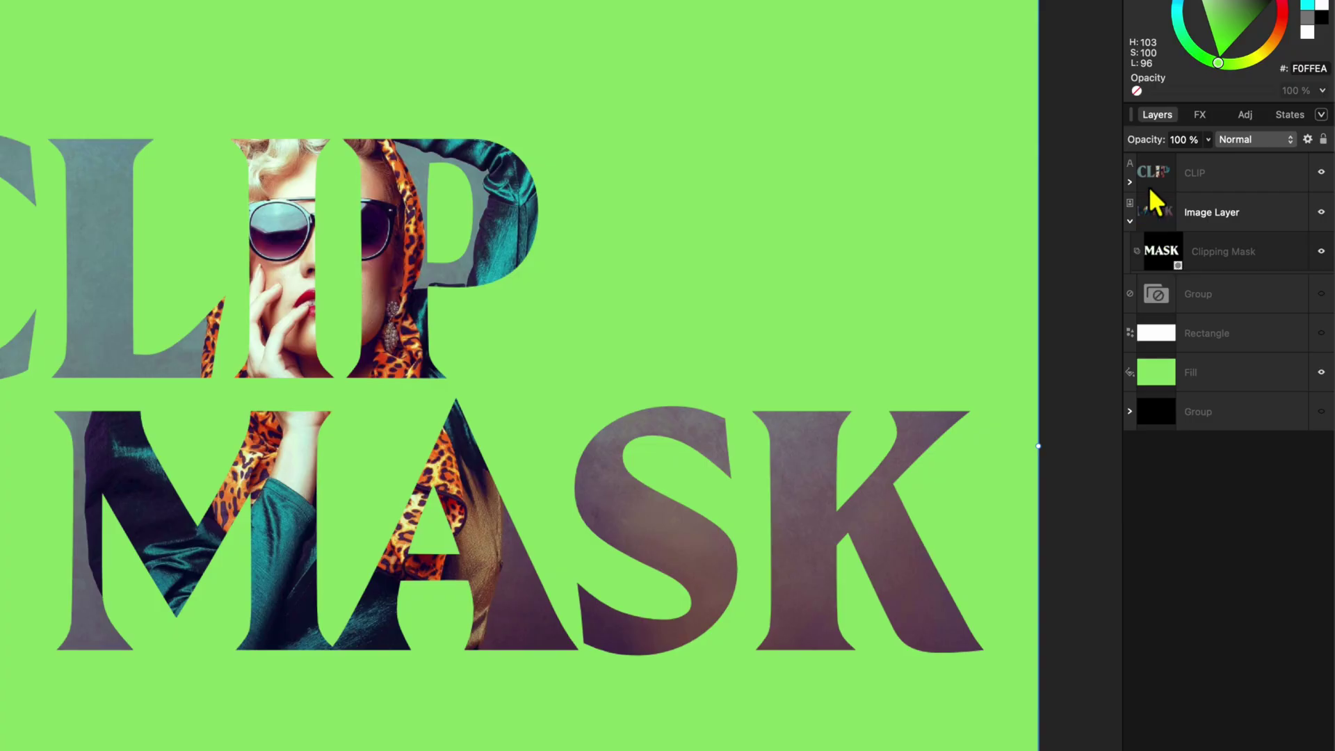
pyautogui.click(1129, 221)
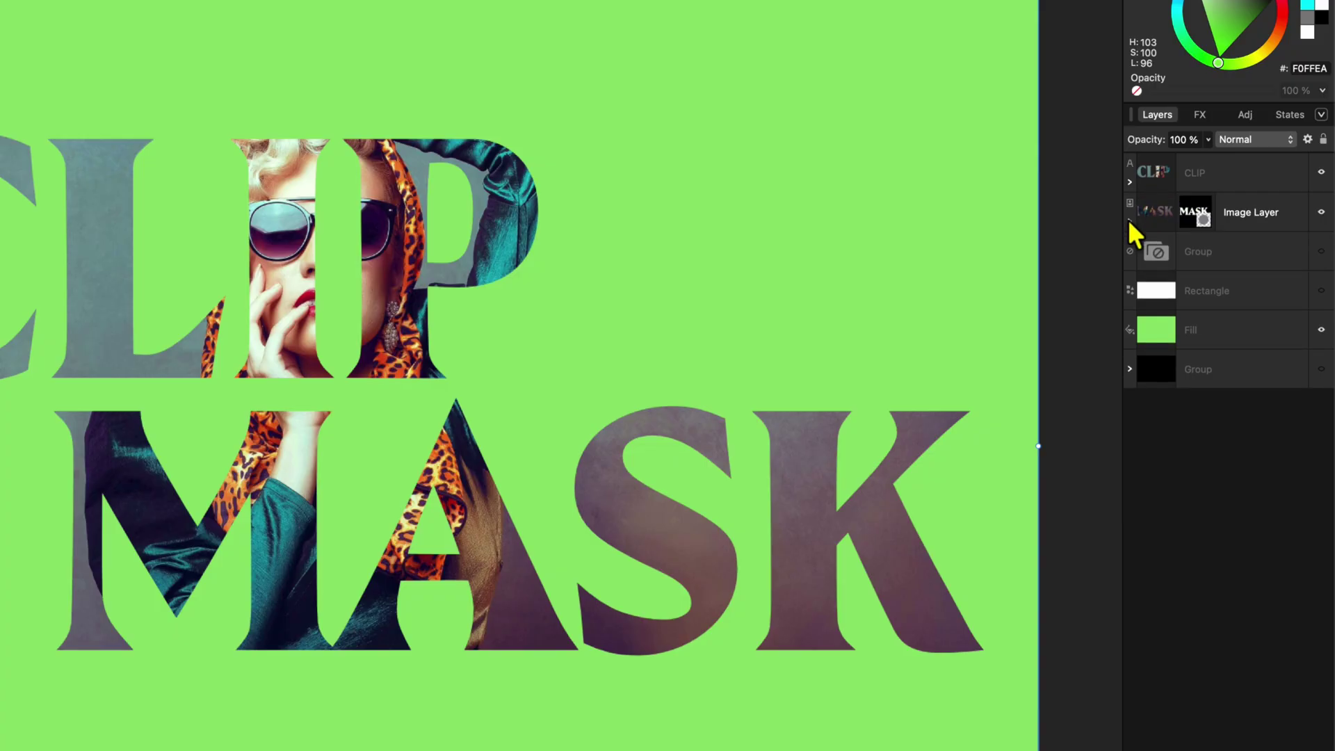
# Toggle italic on and off for CLIP, then insert an extra P so it reads 'CLIPP'.
pyautogui.click(1145, 178)
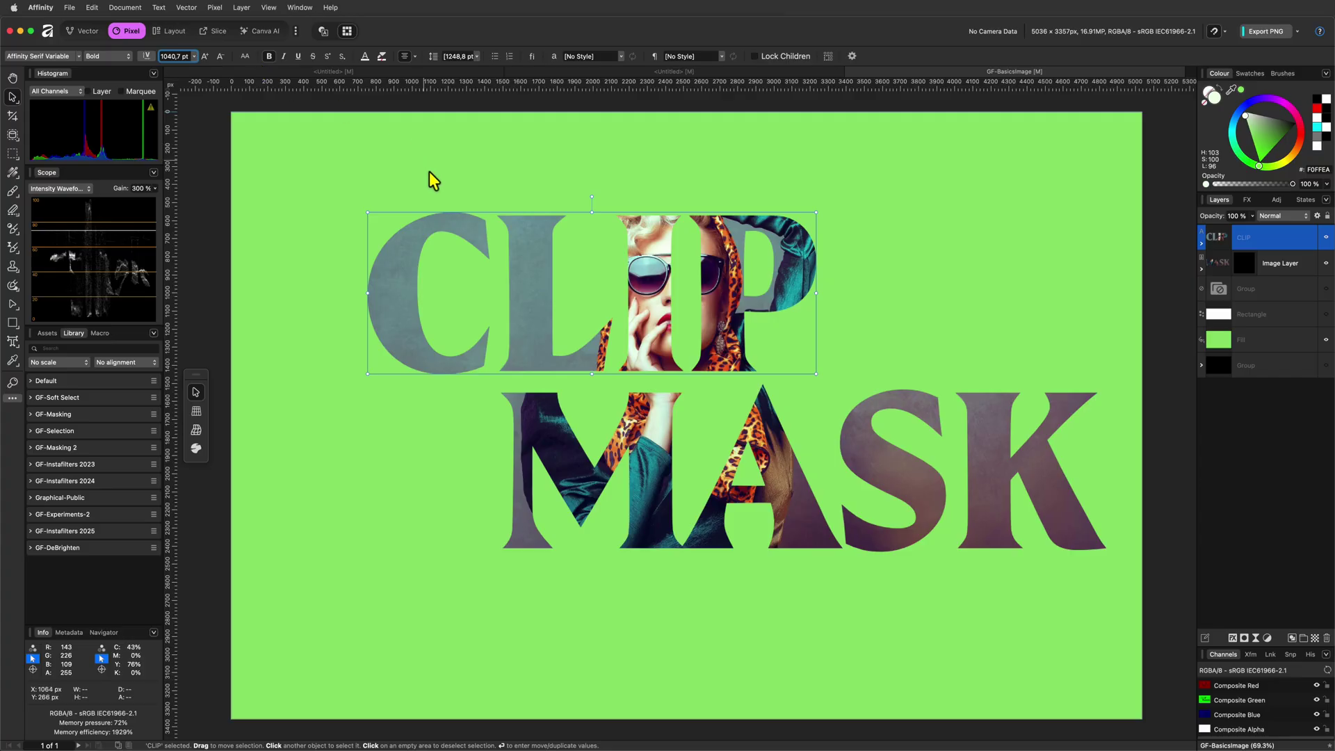
pyautogui.click(284, 56)
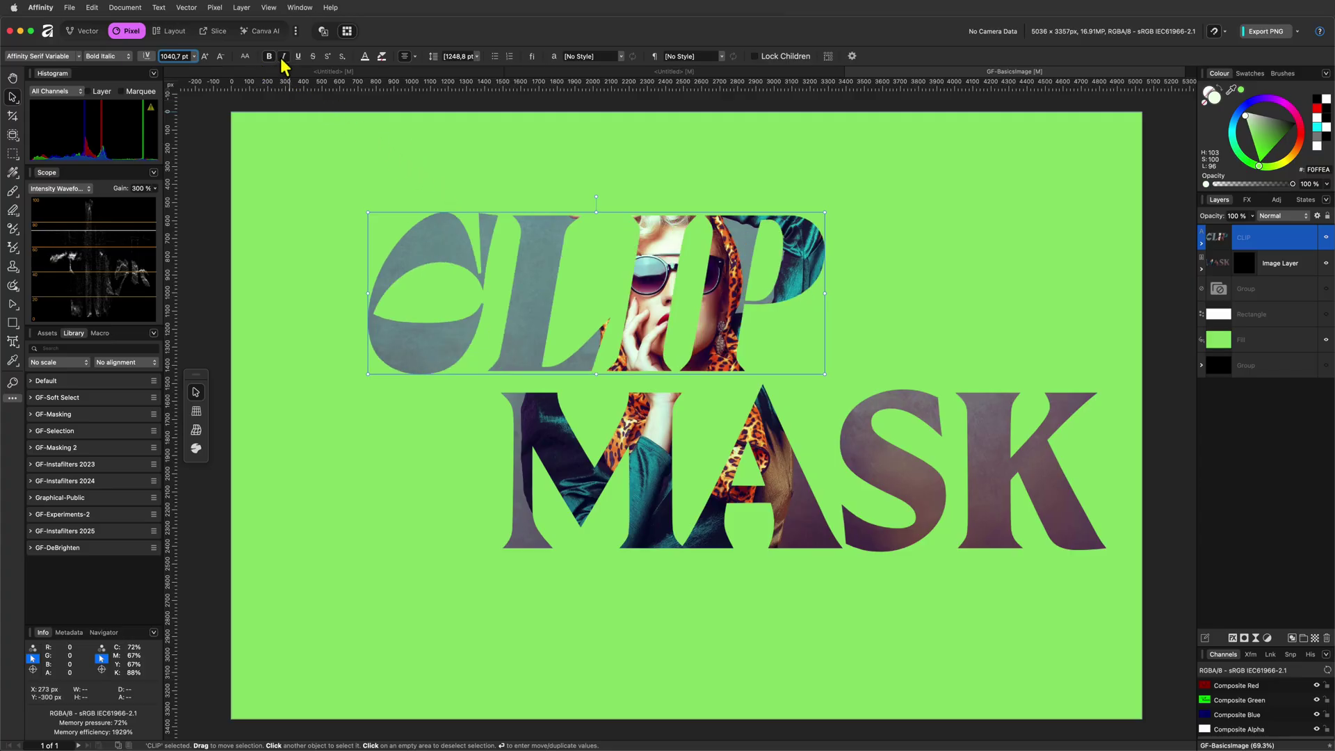
pyautogui.click(284, 56)
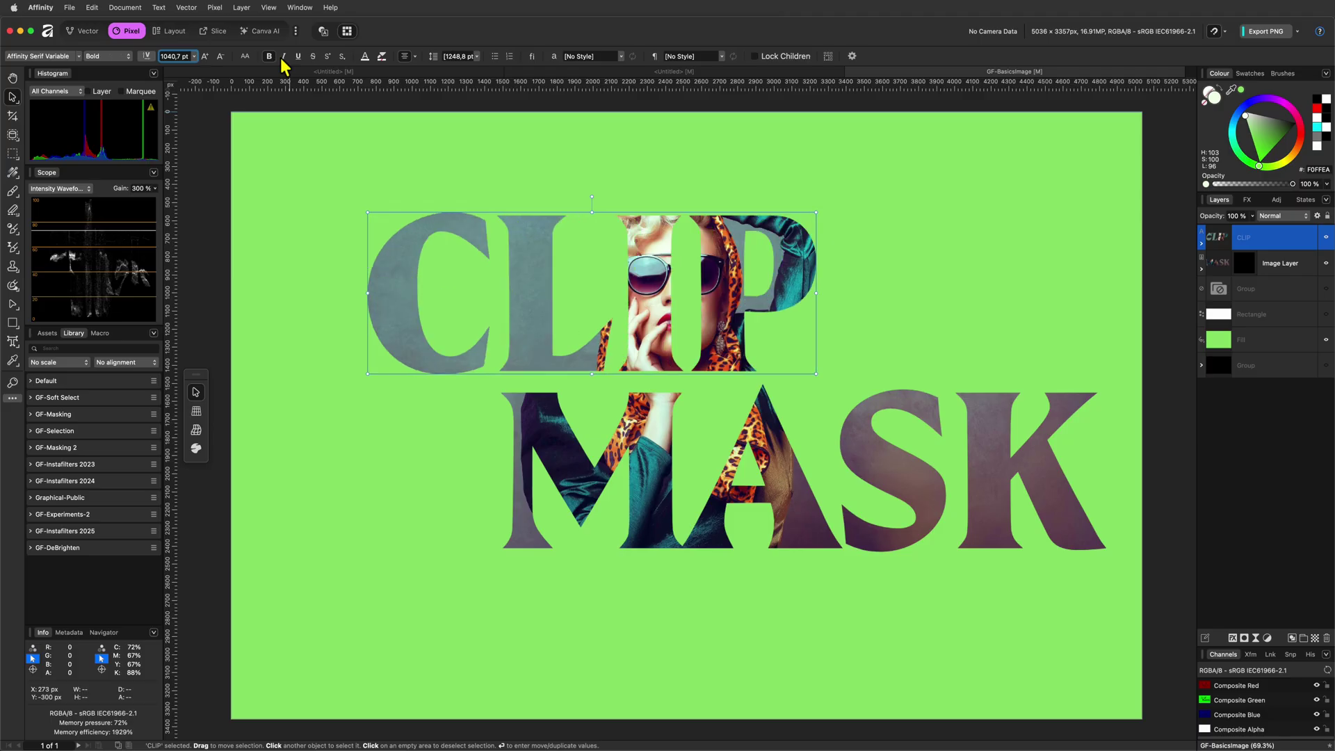
pyautogui.doubleClick(728, 345)
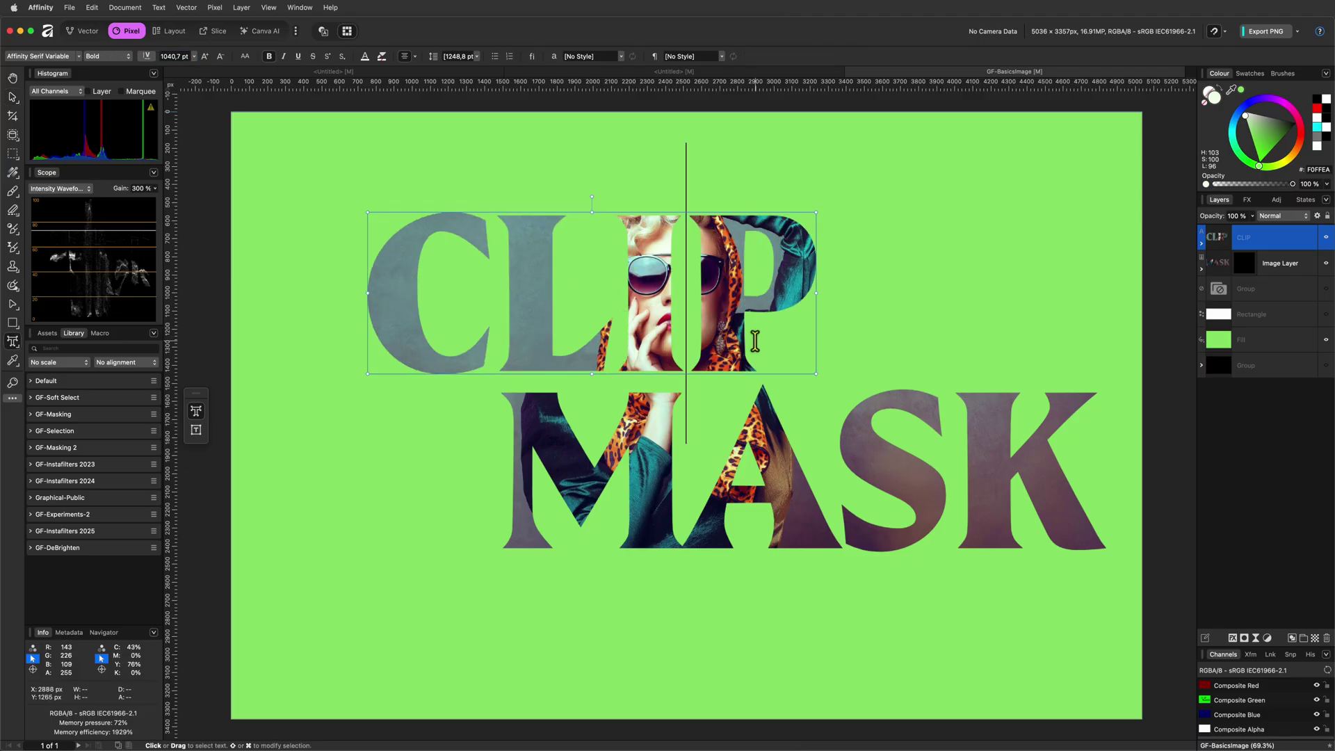
pyautogui.write('P')
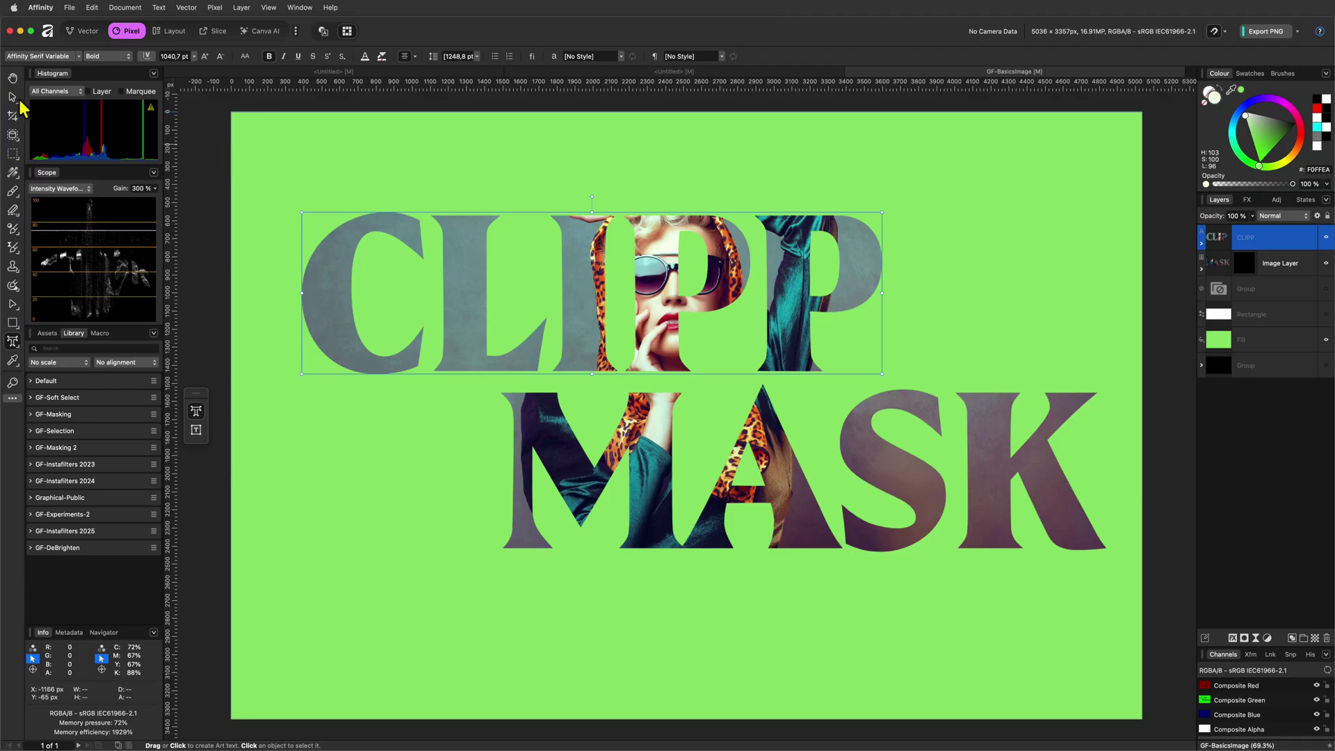
pyautogui.press('Escape')
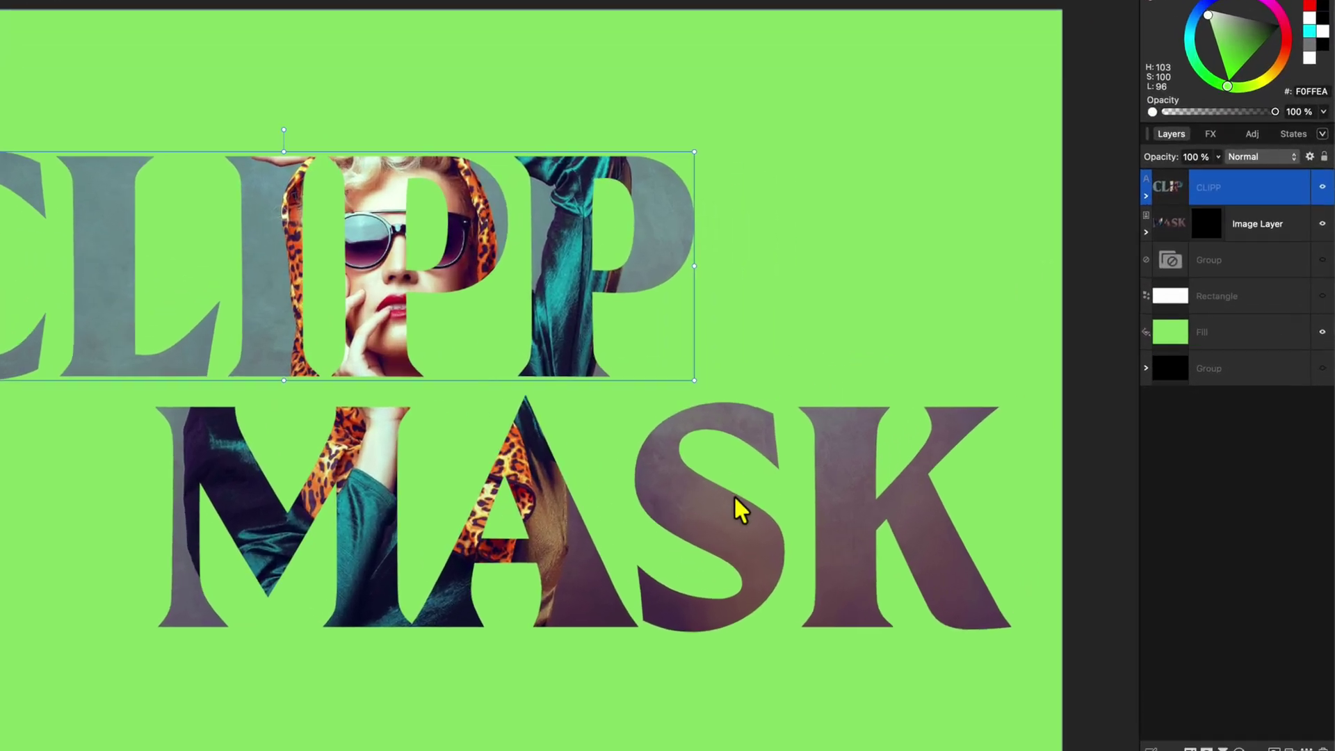
pyautogui.click(892, 462)
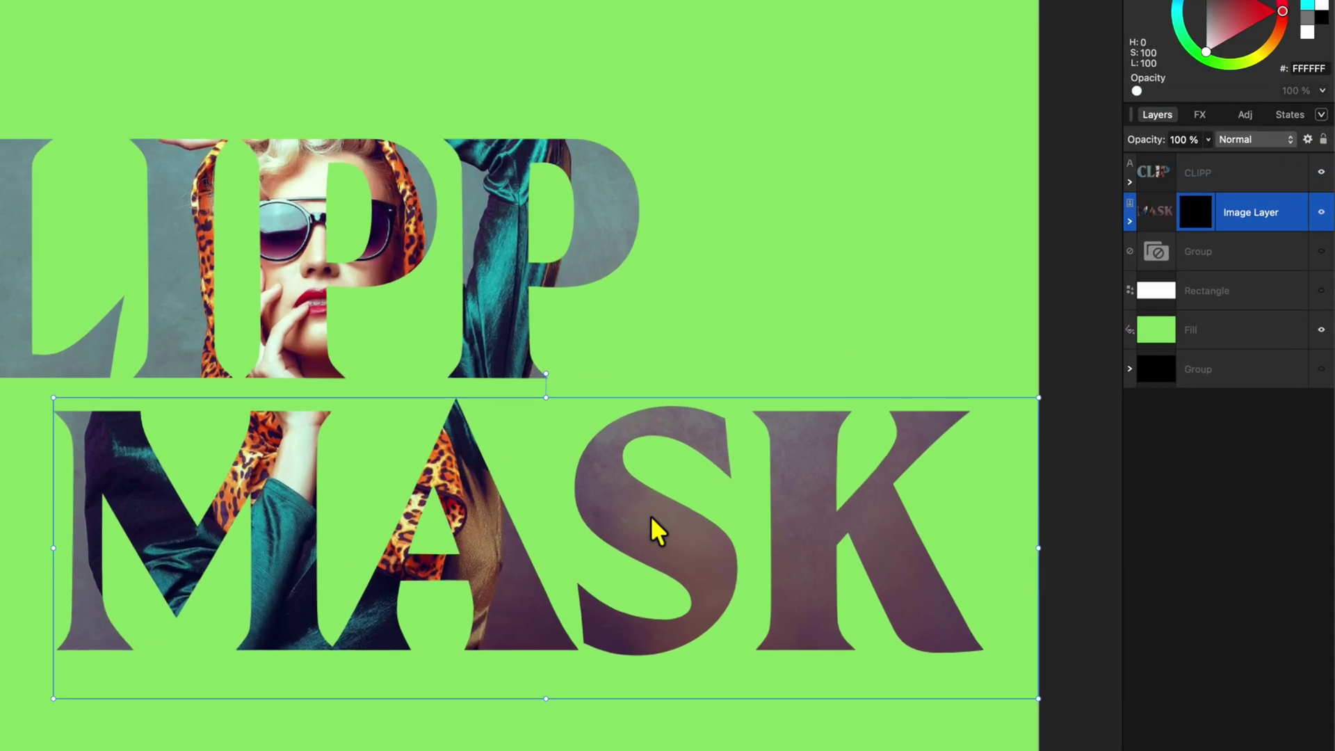
pyautogui.click(1129, 222)
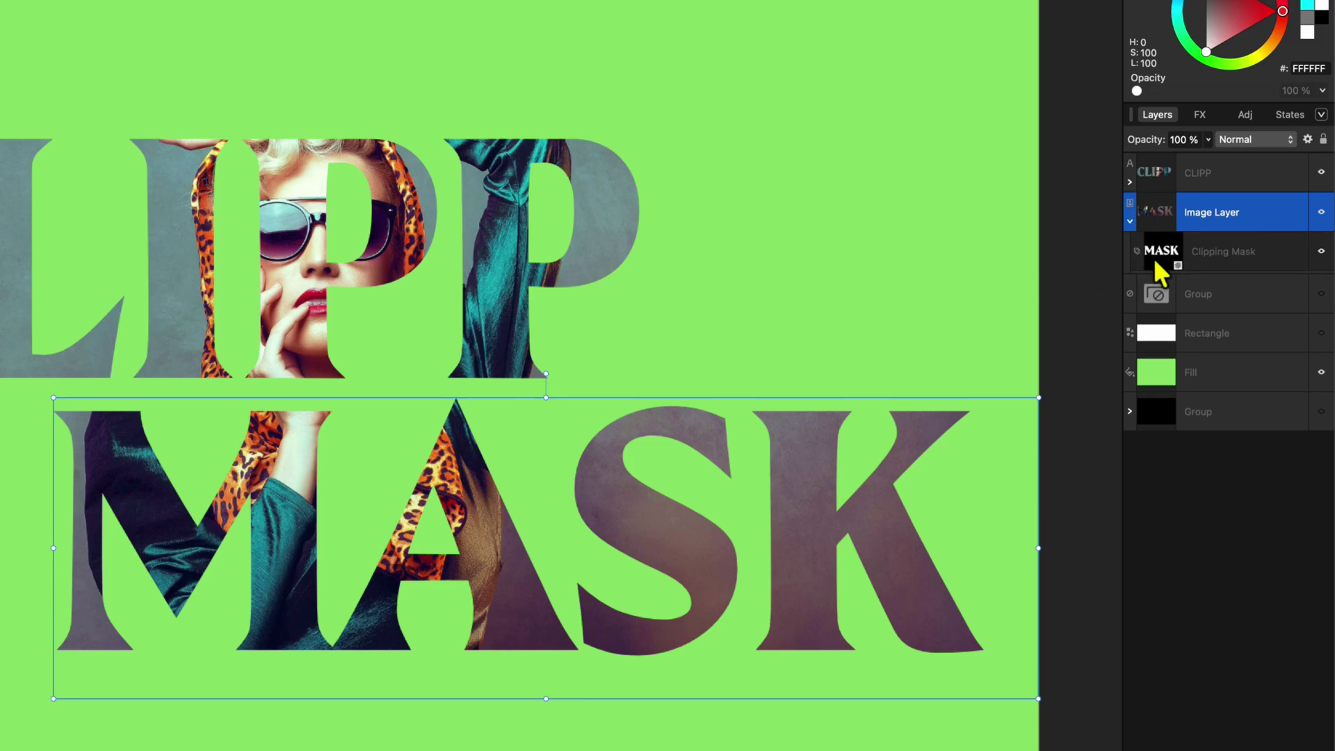
pyautogui.click(1155, 258)
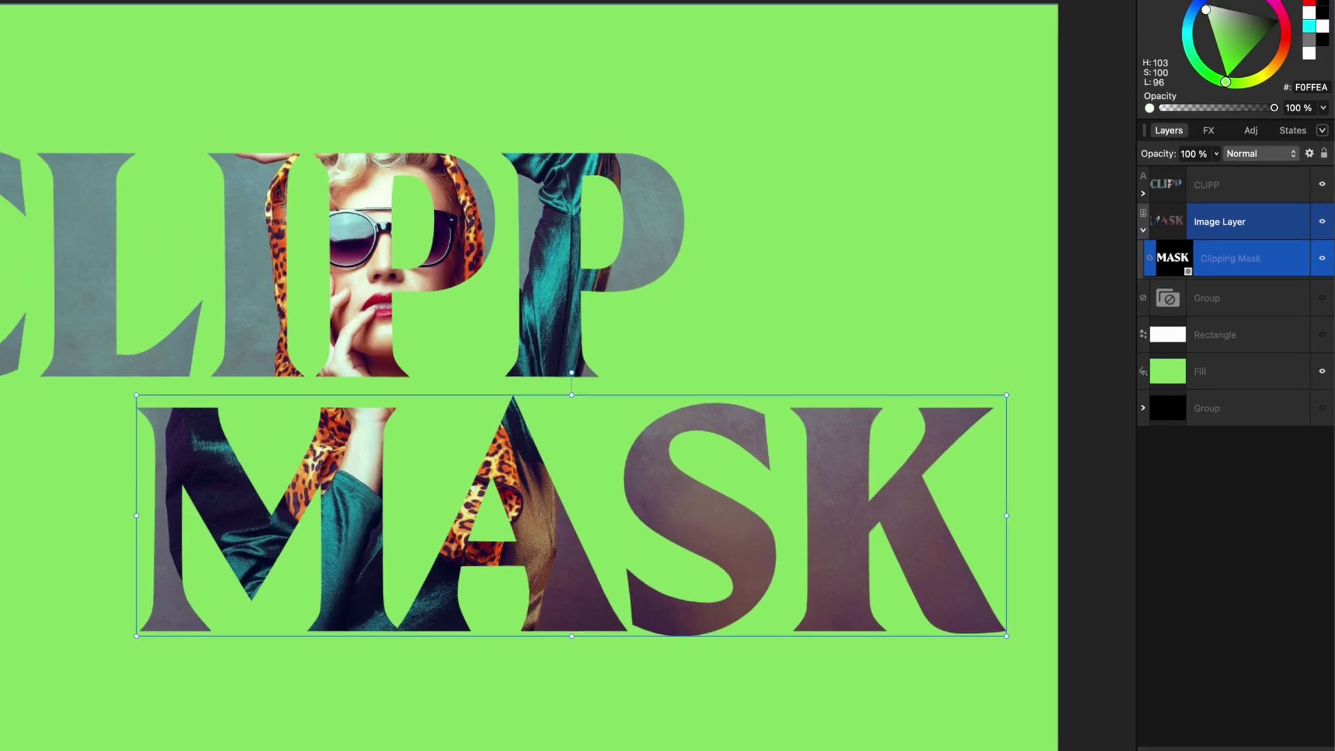
pyautogui.click(283, 56)
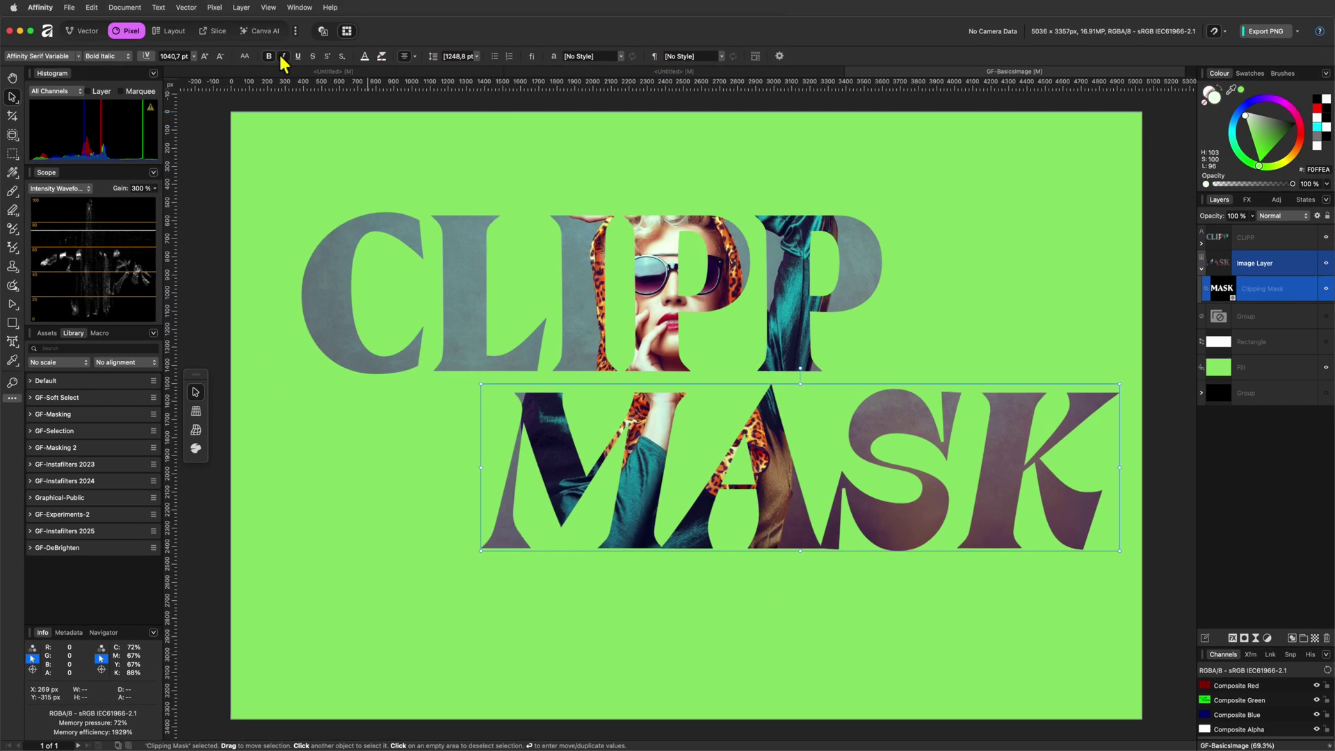
pyautogui.click(283, 57)
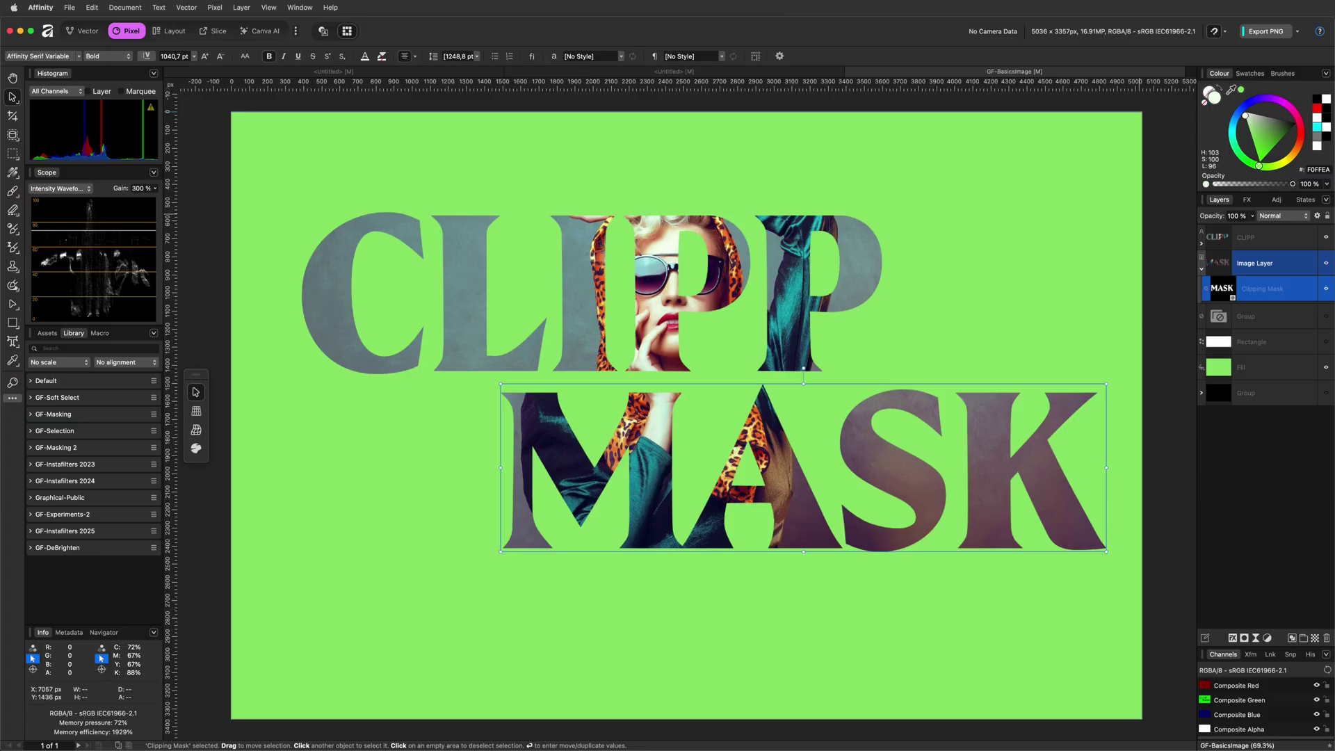
# Give the MASK text a Gaussian blur of about 9.4 px via Quick FX.
pyautogui.click(1248, 202)
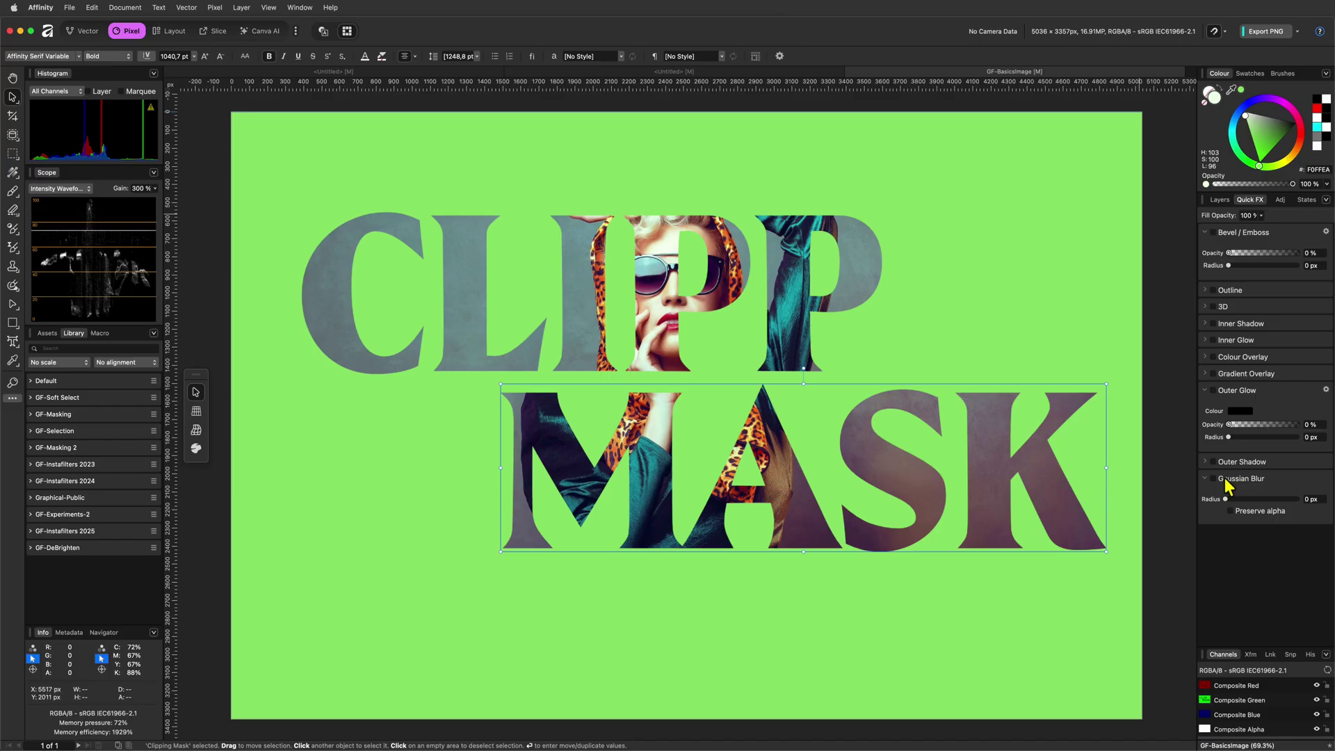
pyautogui.click(1215, 479)
pyautogui.moveTo(1226, 498); pyautogui.dragTo(1279, 498)
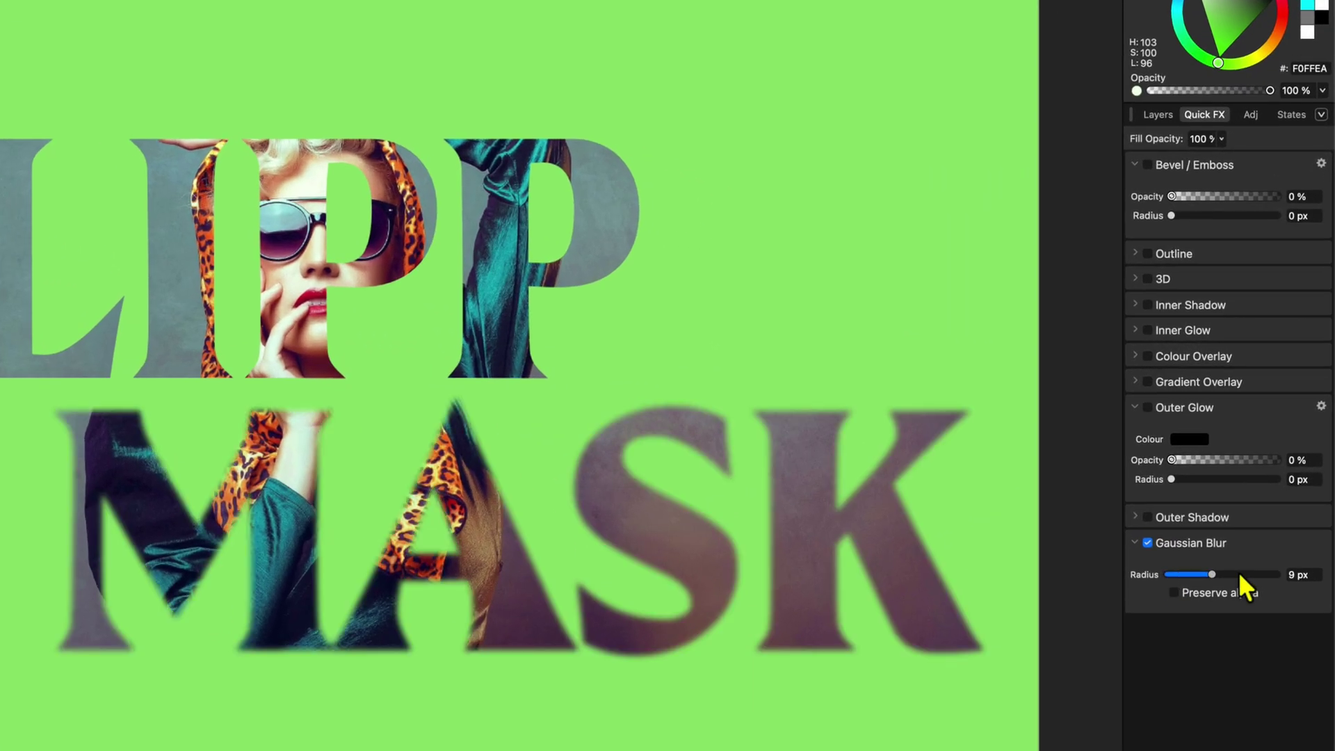
pyautogui.moveTo(1249, 573); pyautogui.dragTo(1213, 577)
pyautogui.click(1157, 114)
# Try a slight blur on the CLIPP text, then undo it.
pyautogui.click(1141, 175)
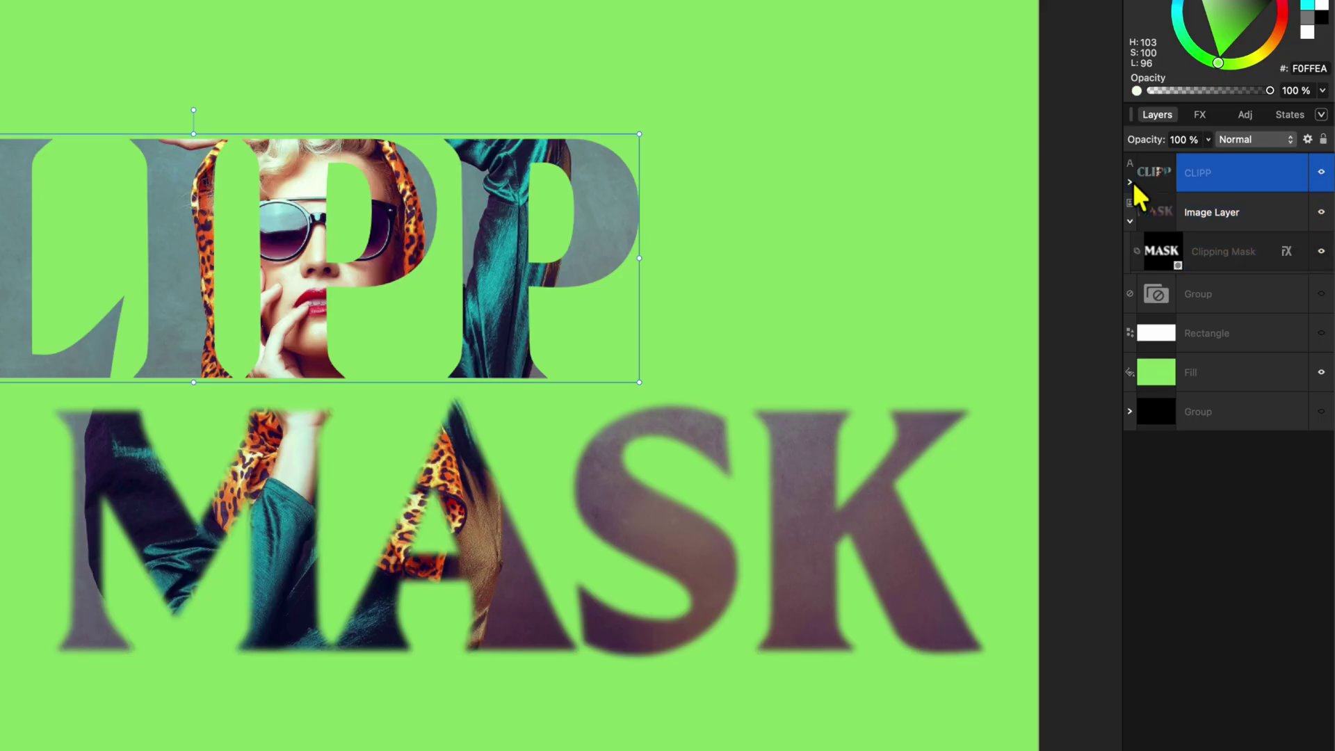
pyautogui.click(1205, 114)
pyautogui.moveTo(1171, 575); pyautogui.dragTo(1210, 576)
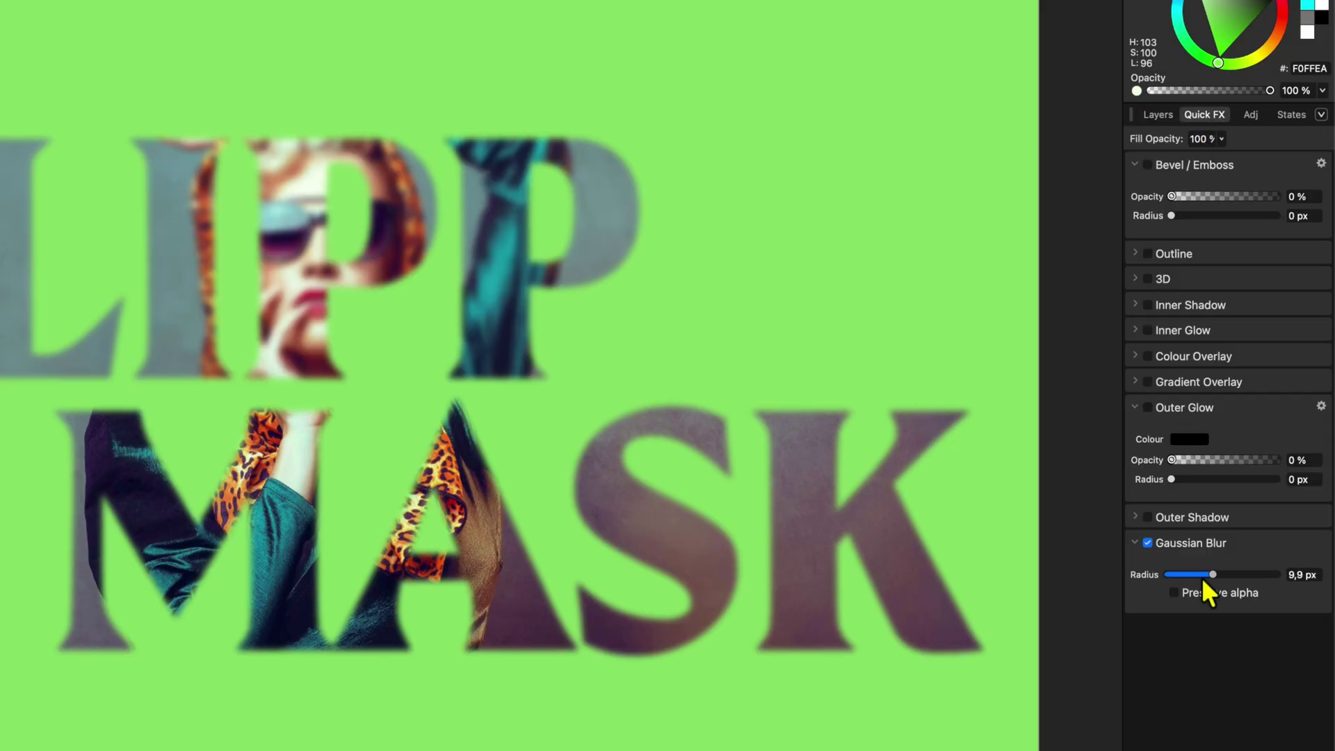
pyautogui.hotkey('ctrl', 'z')
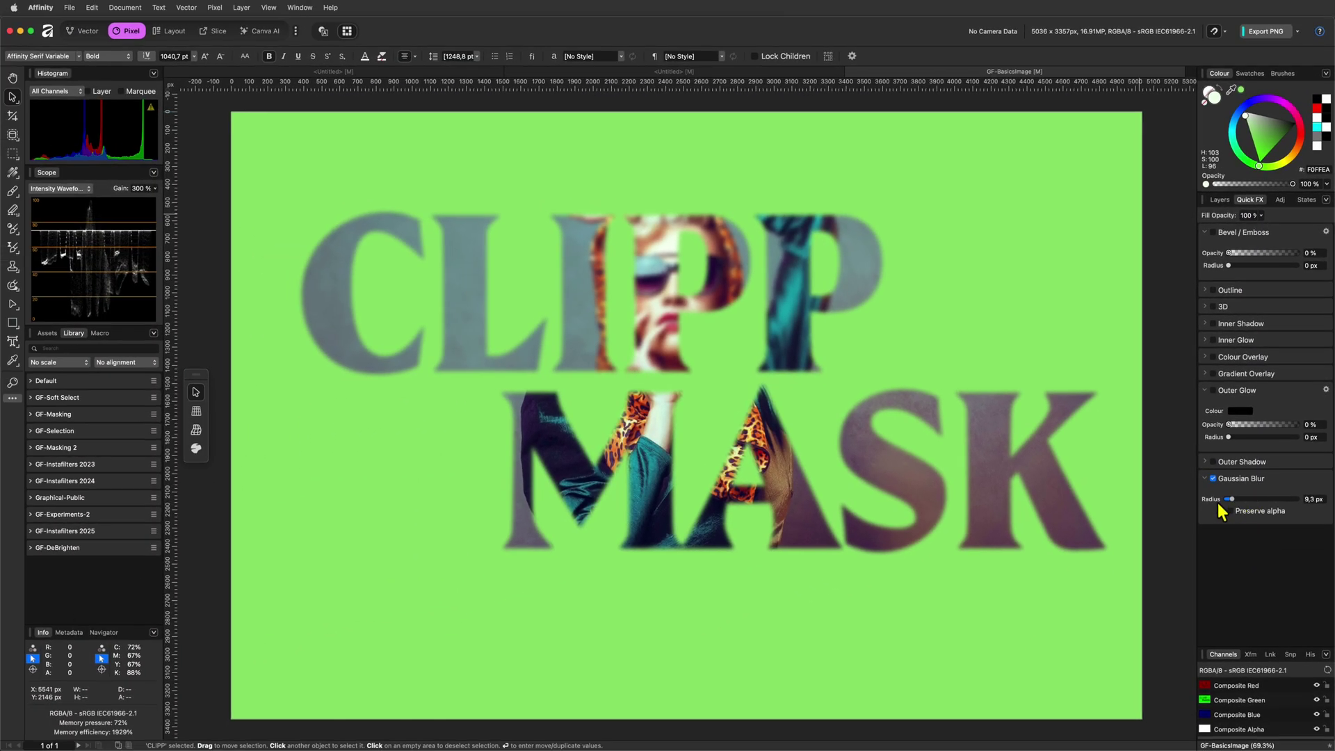
pyautogui.click(1220, 200)
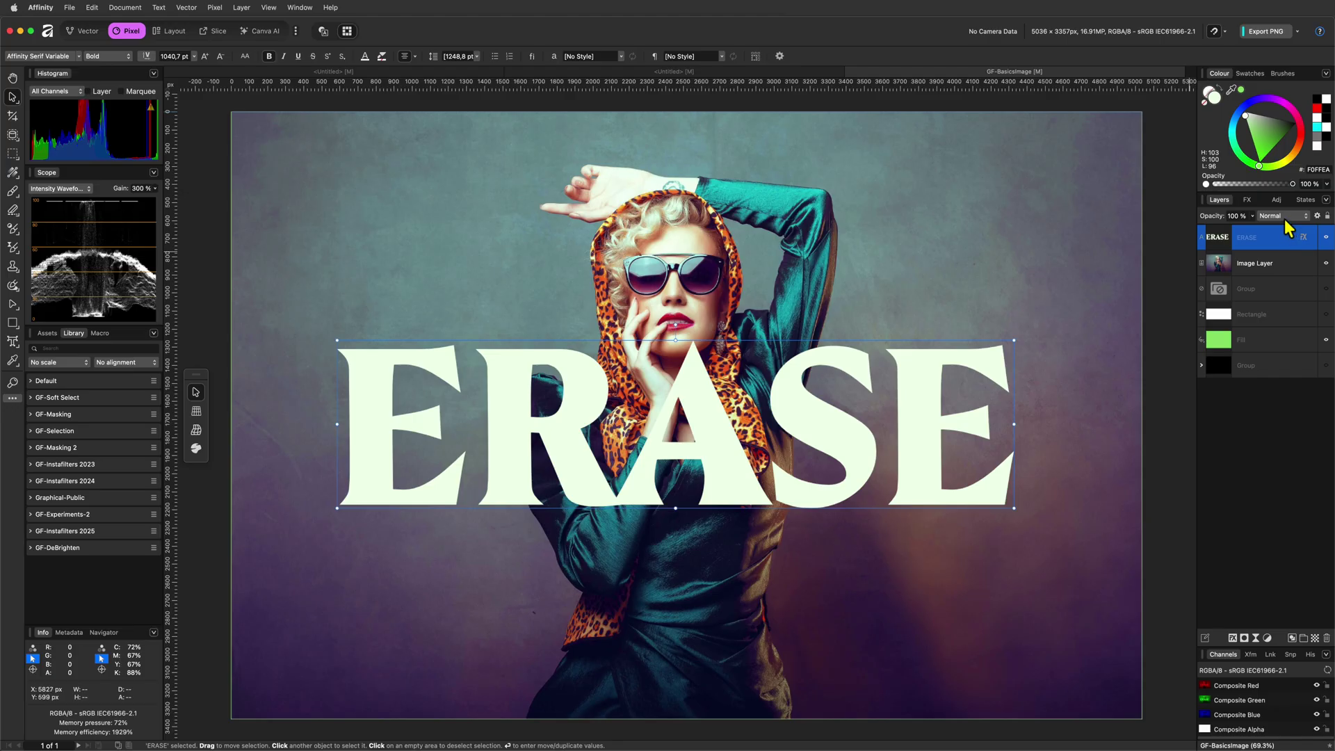
# Set the ERASE text to Erase blend mode and nest it inside the portrait layer.
pyautogui.click(1283, 216)
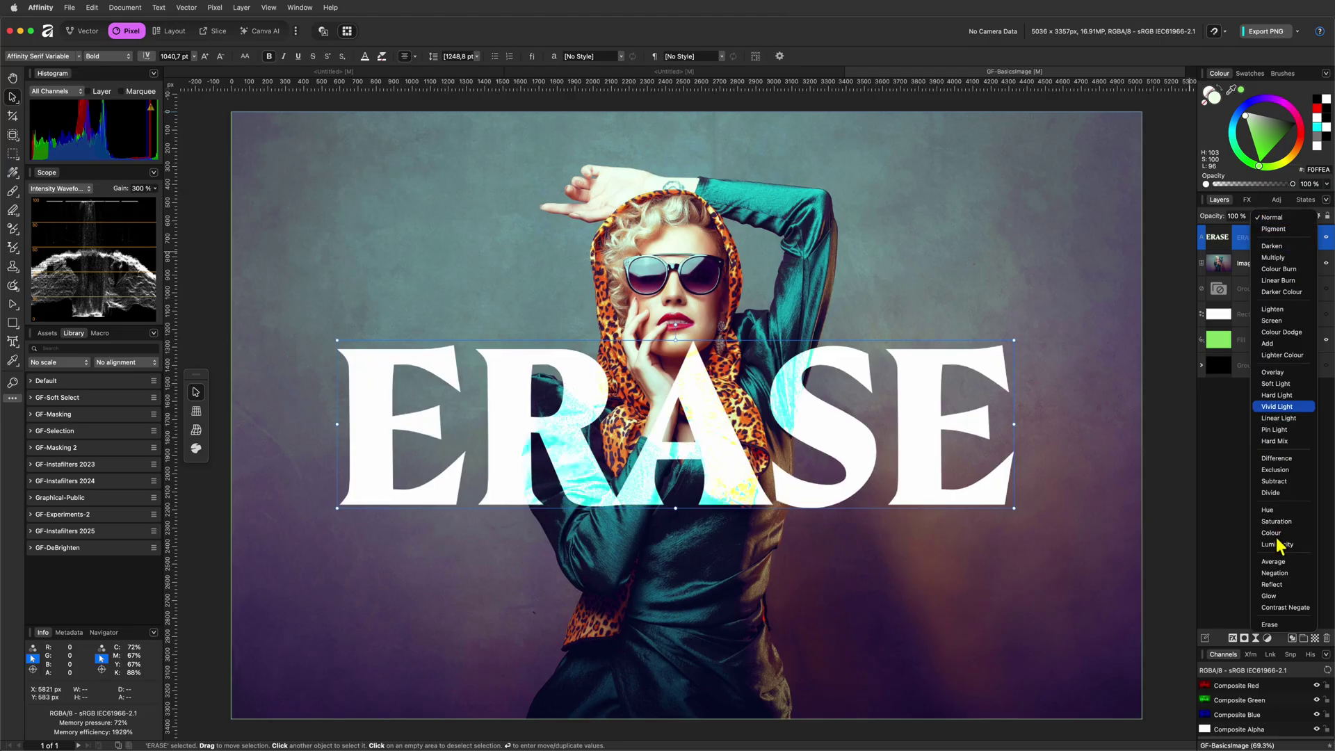
pyautogui.click(1282, 626)
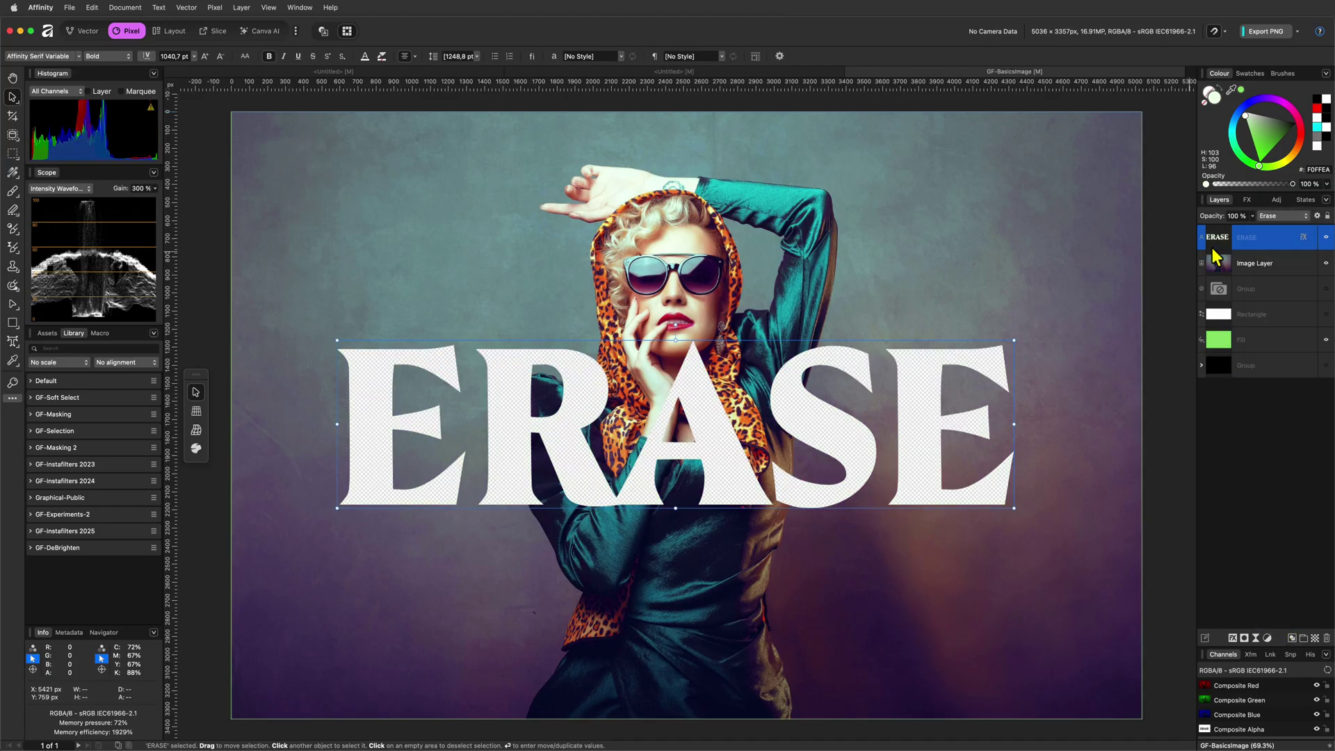
pyautogui.moveTo(1217, 240); pyautogui.dragTo(1262, 265)
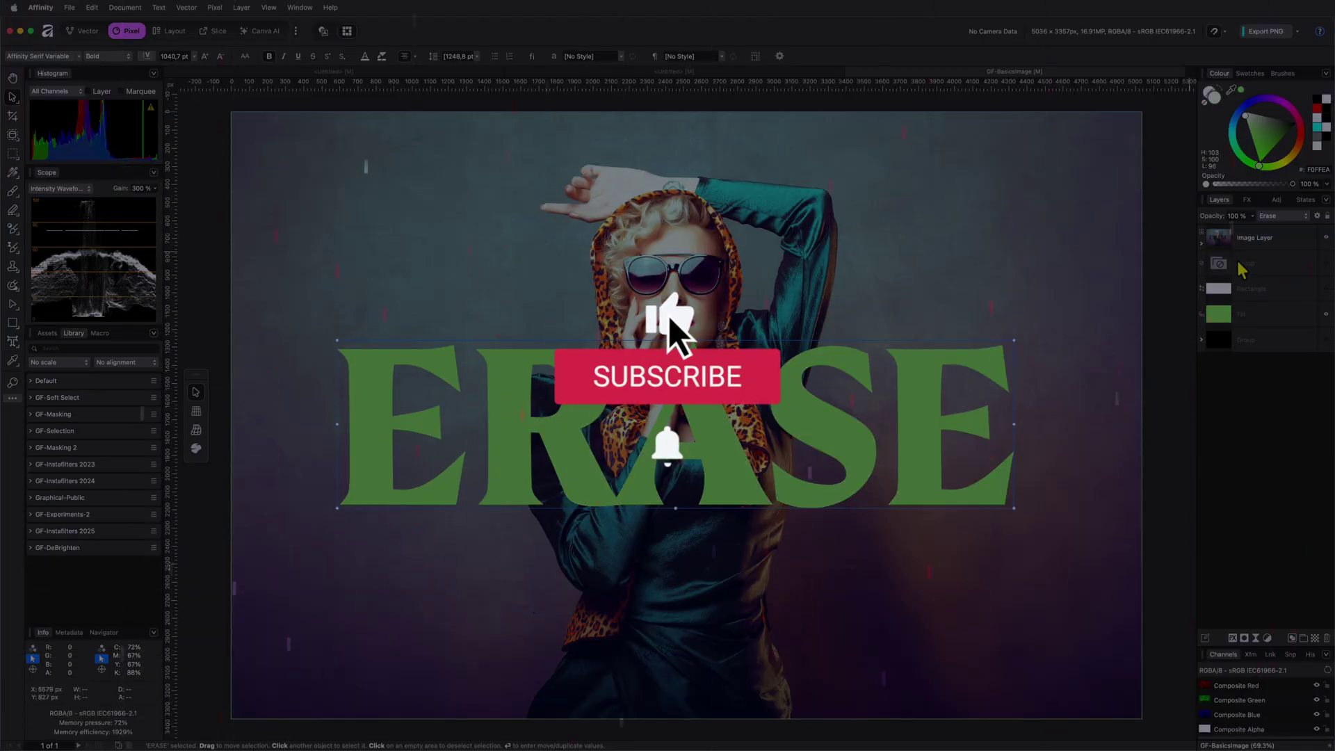
pyautogui.click(1203, 243)
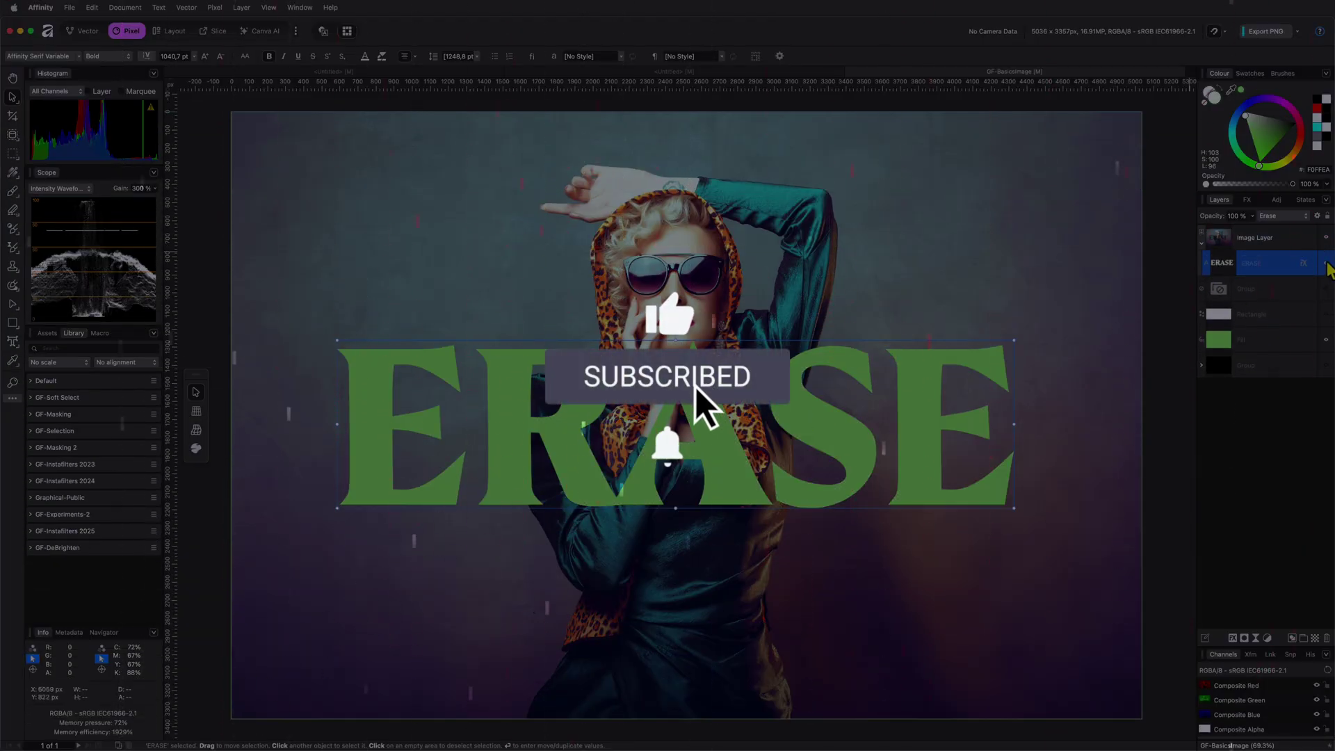